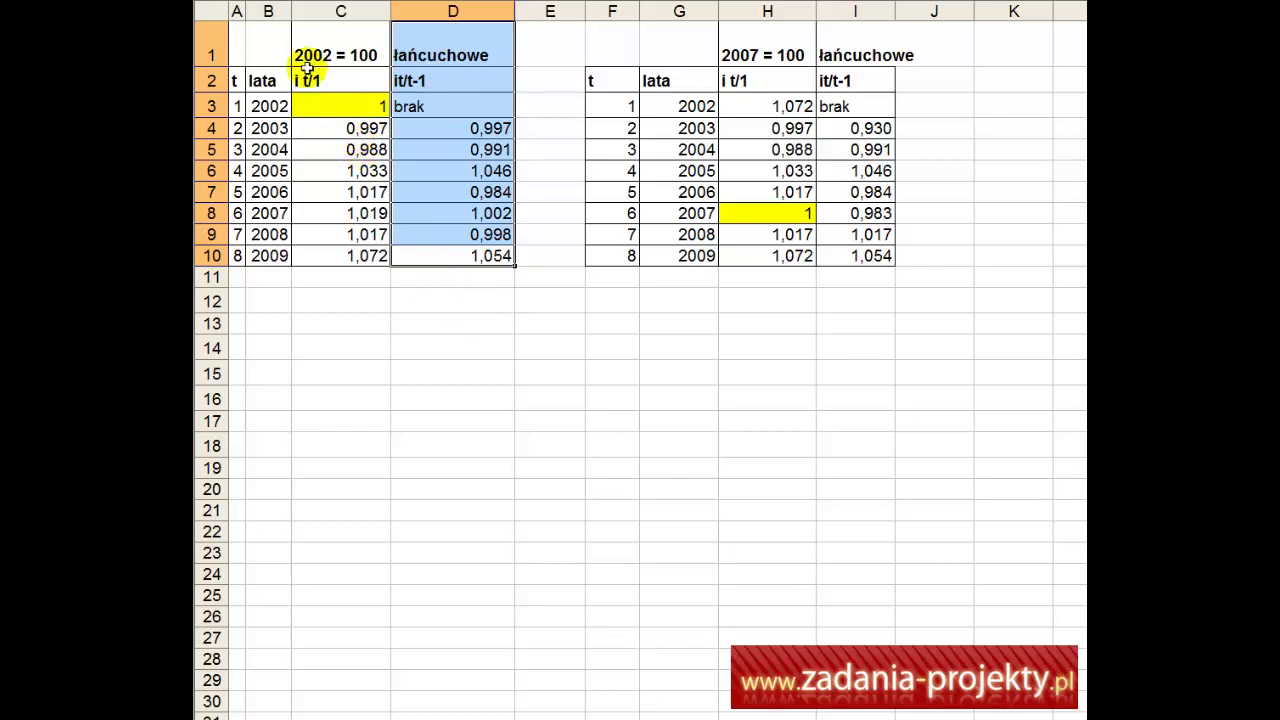
Examine the fixed-base indices under the 2002 = 100 heading in column C, from base-year cell C3 through 2009.
click(307, 76)
click(302, 48)
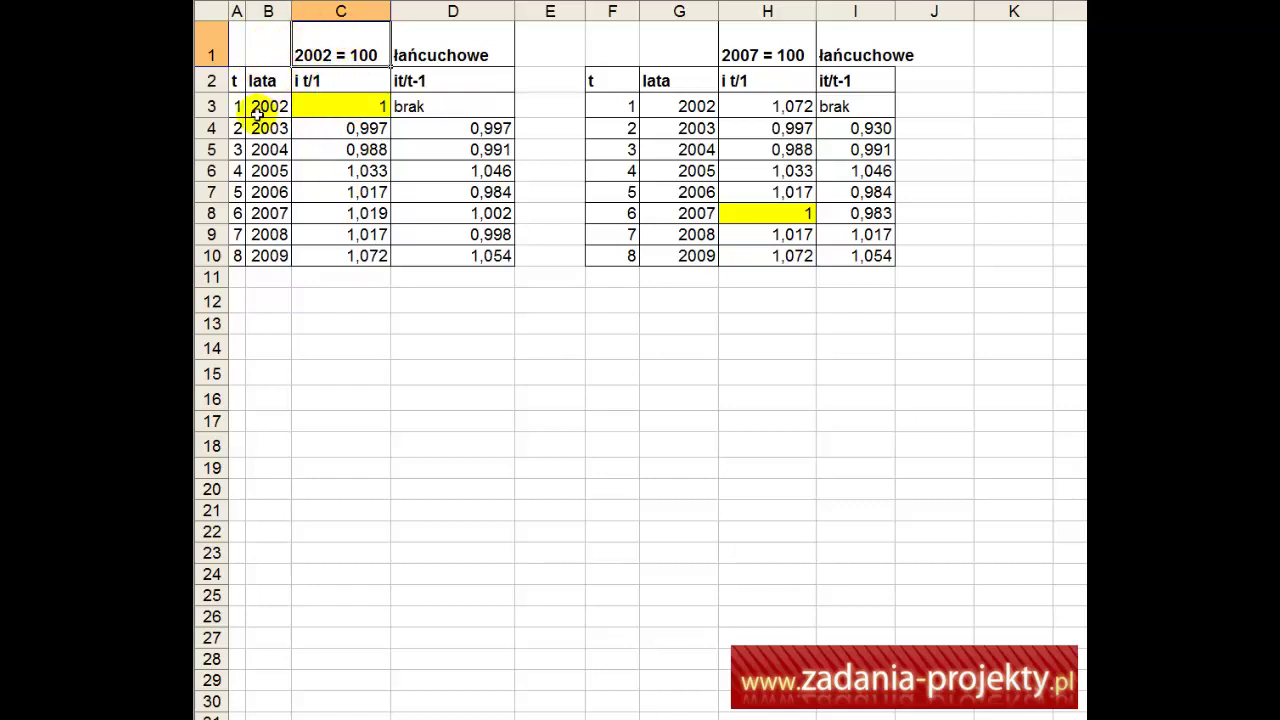
click(321, 108)
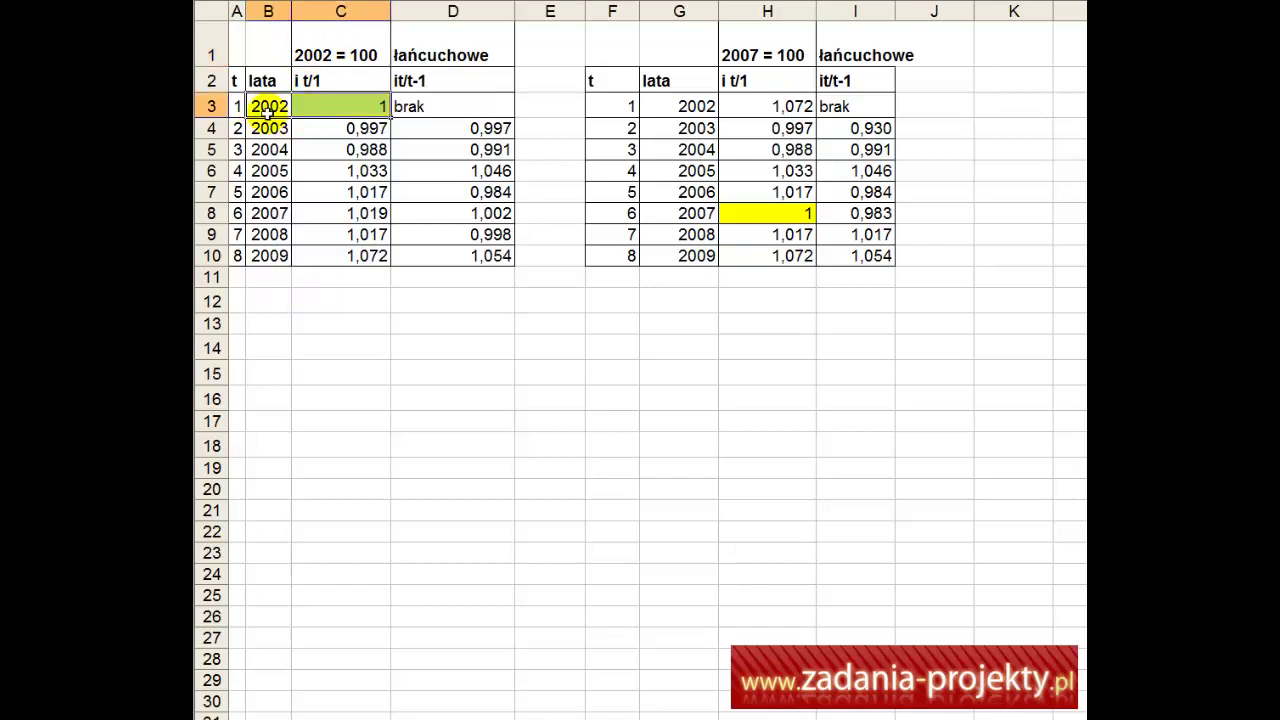
click(318, 101)
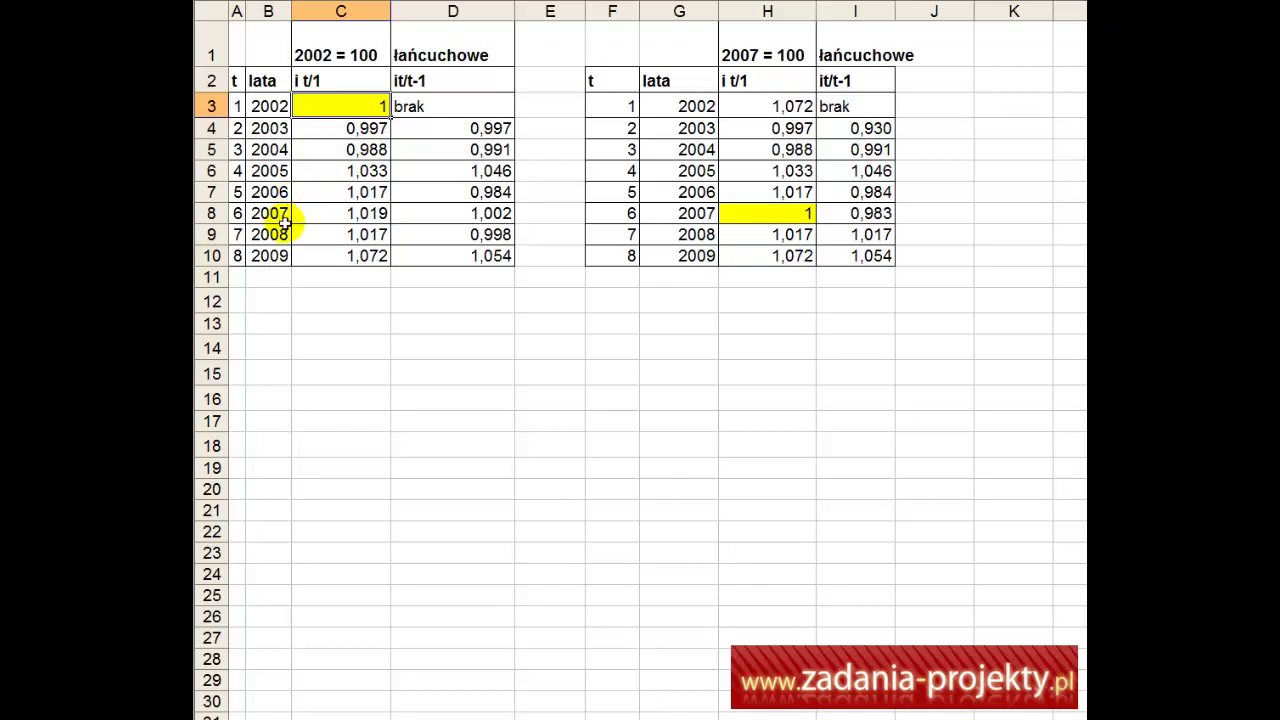
click(312, 130)
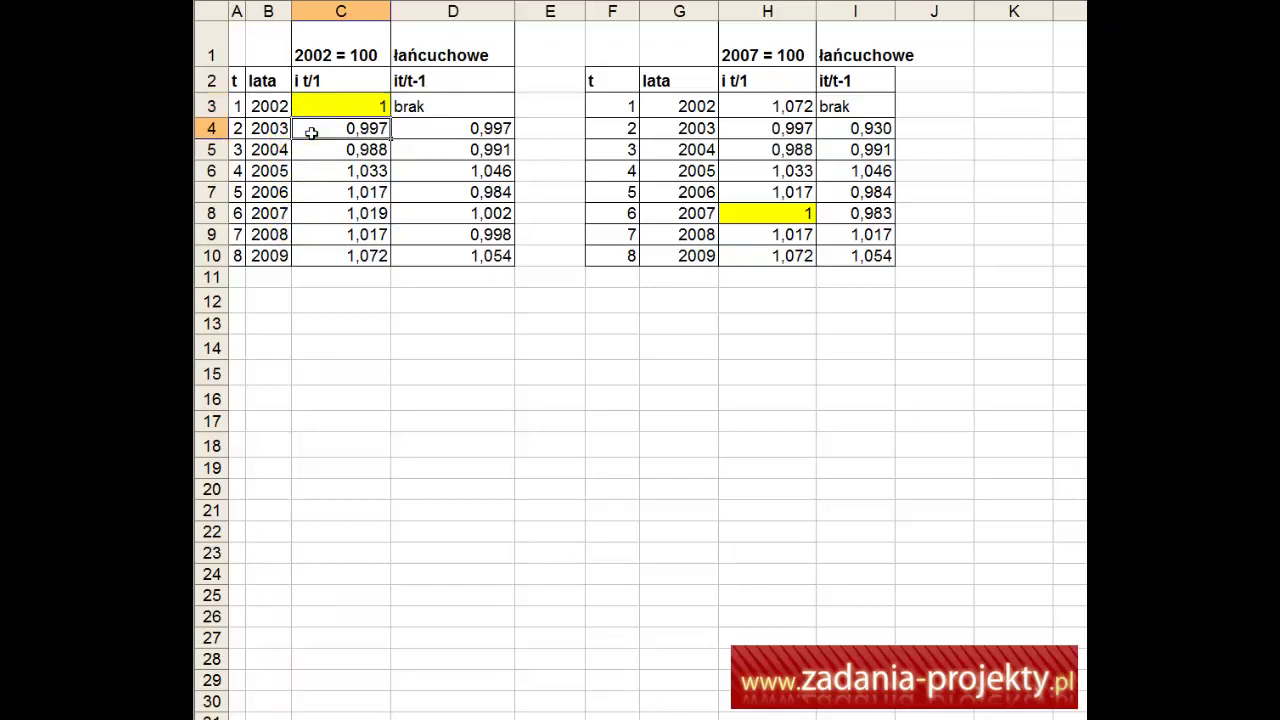
click(357, 150)
click(365, 170)
click(357, 234)
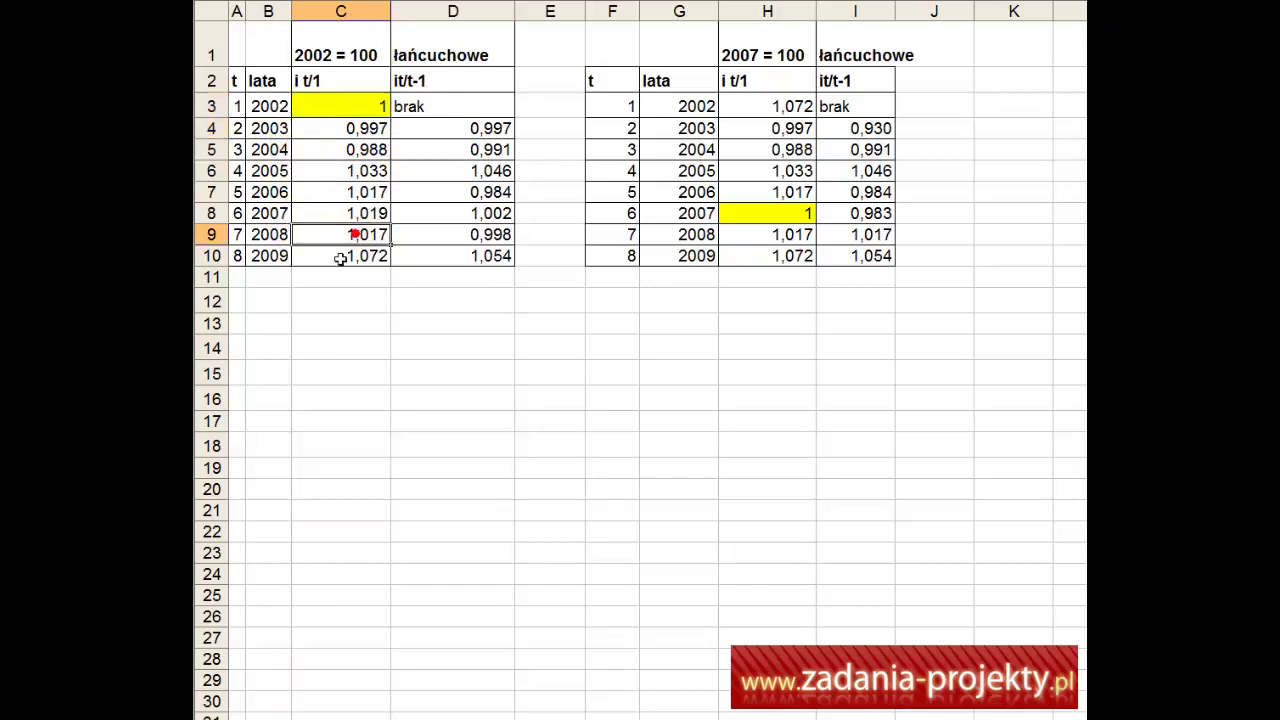
click(340, 255)
drag(318, 255, 329, 128)
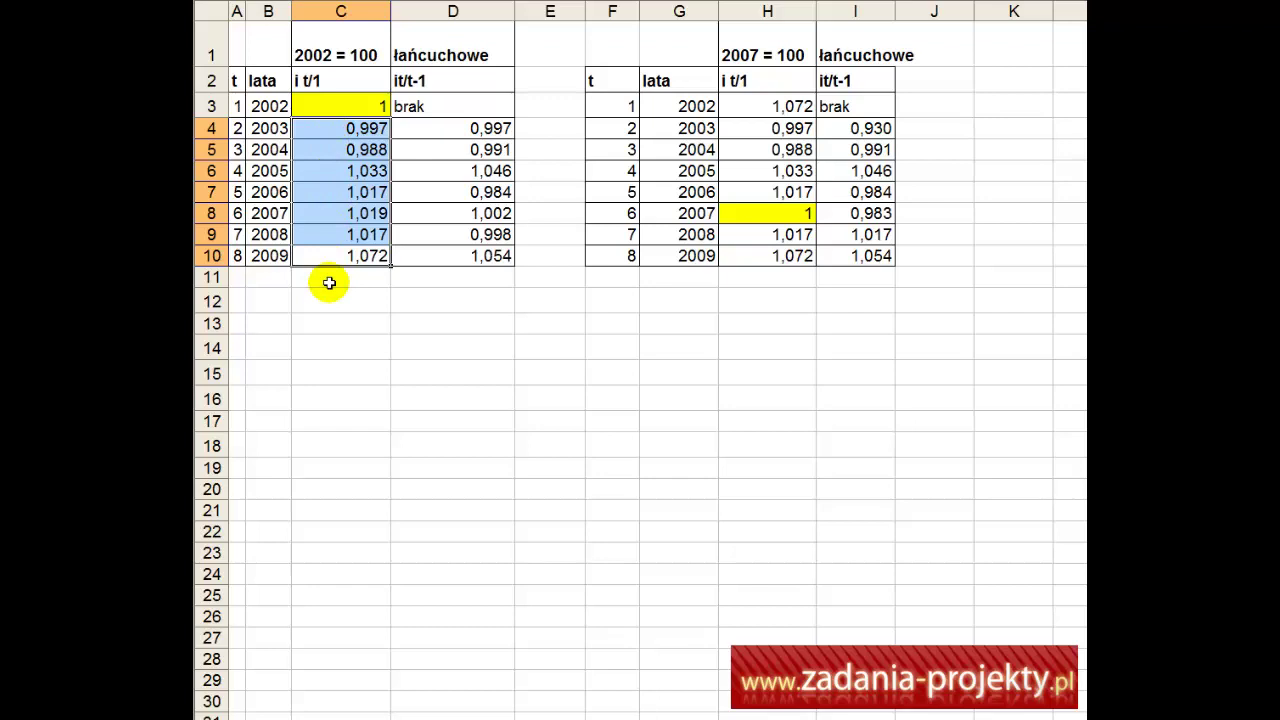
click(361, 147)
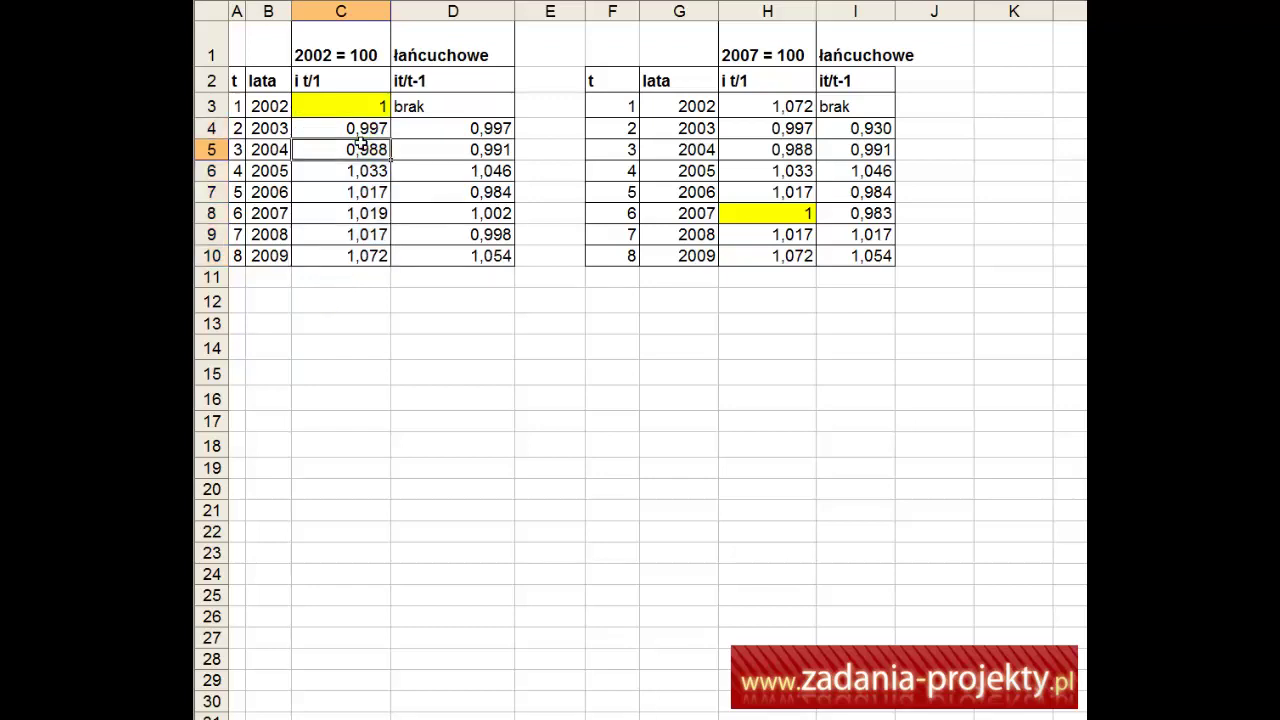
click(359, 128)
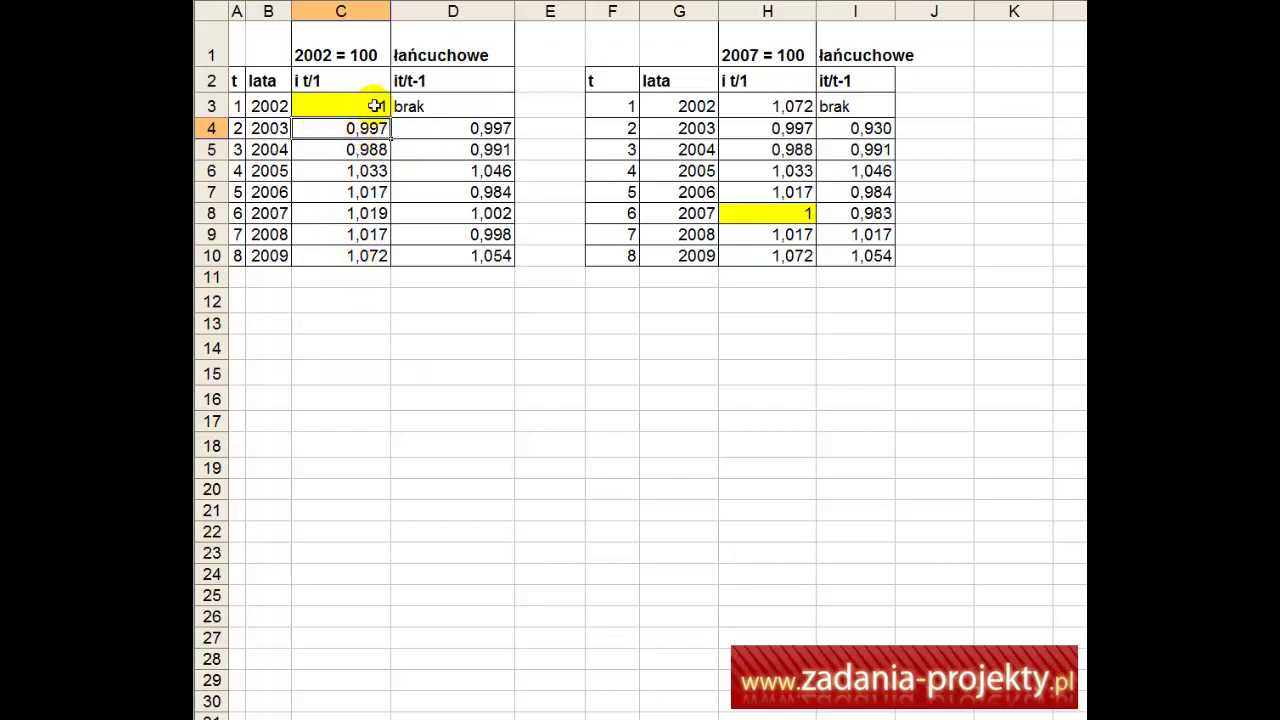
click(374, 106)
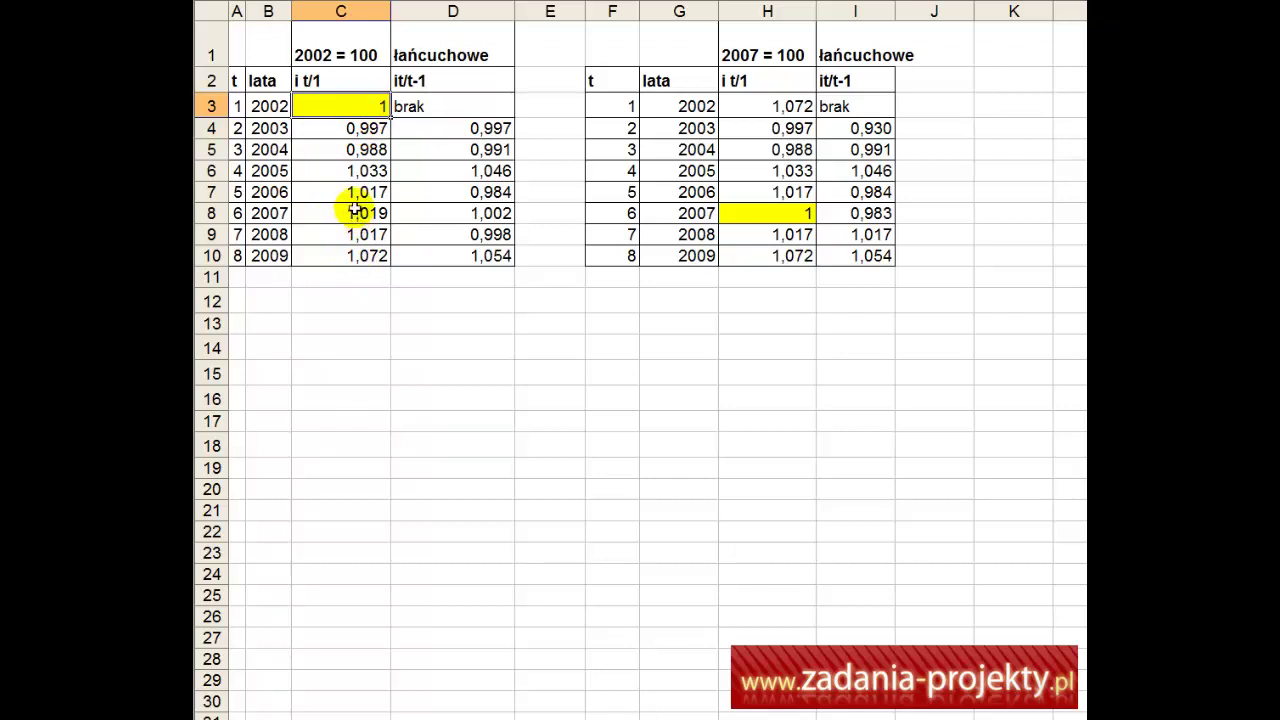
drag(355, 80, 346, 251)
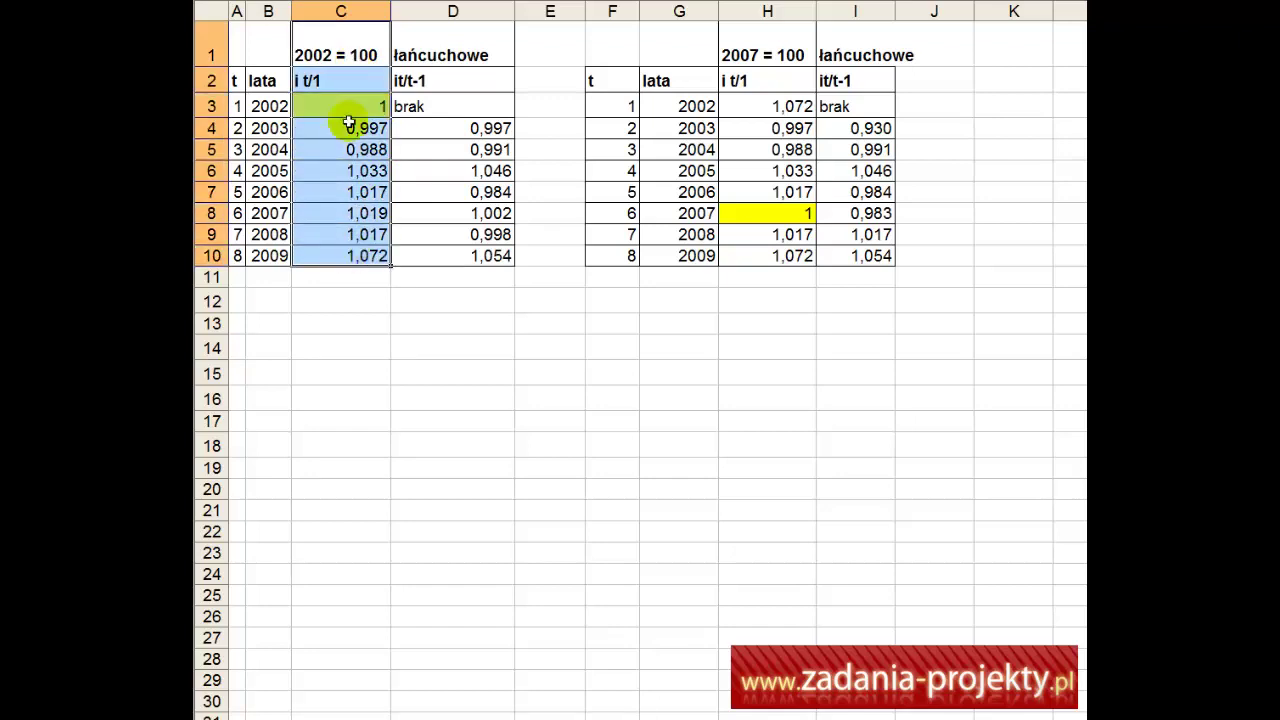
Review the chain indices in D4:D10 alongside column C, and inspect which cells the formula in D4 divides.
click(436, 48)
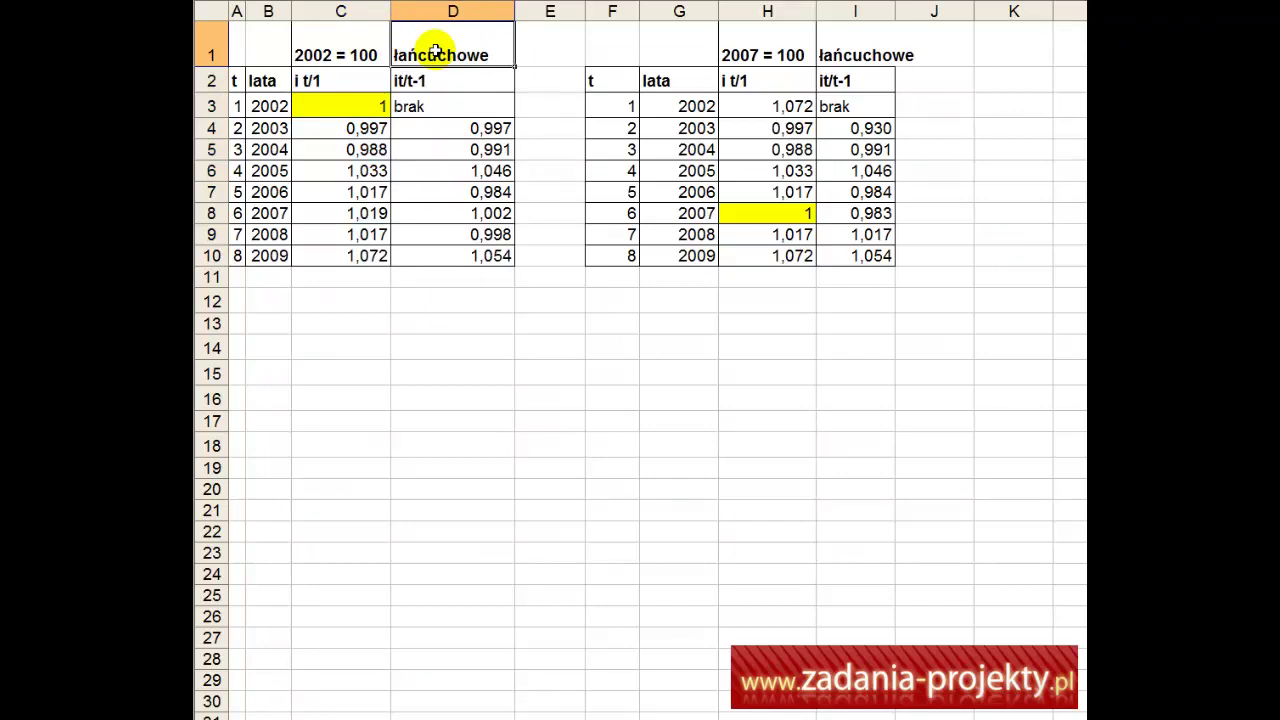
click(435, 130)
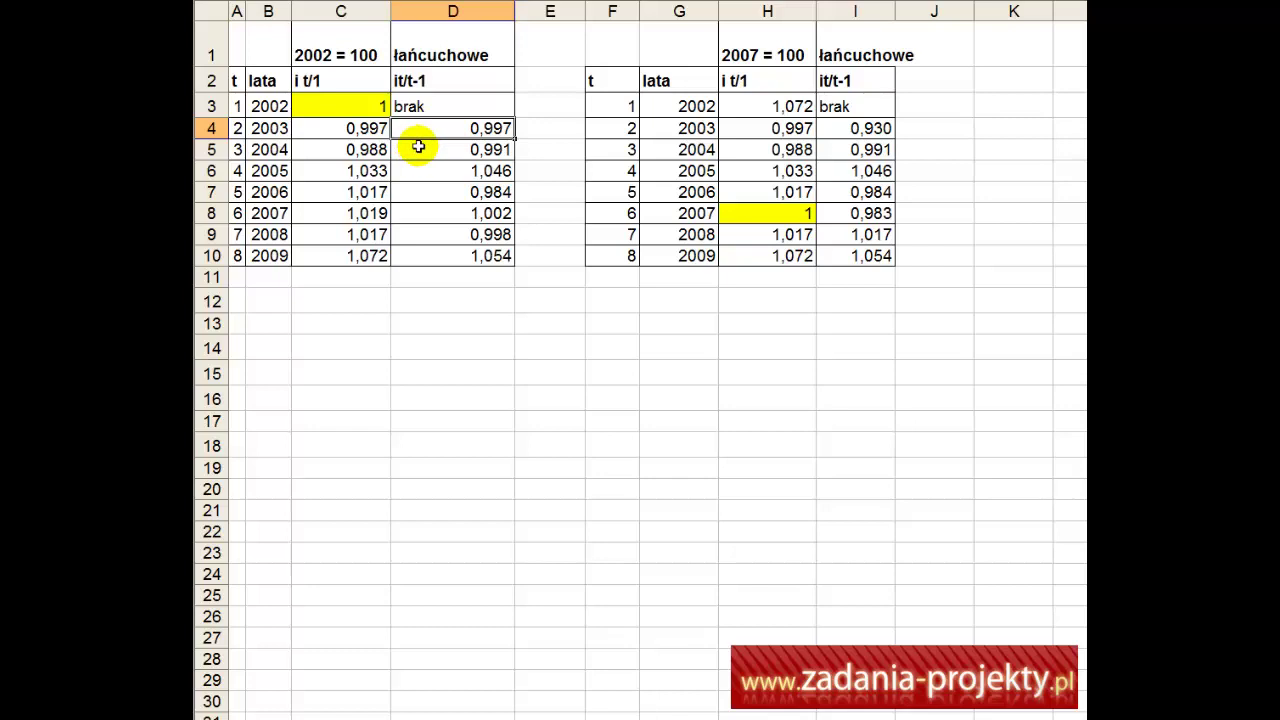
drag(456, 128, 461, 247)
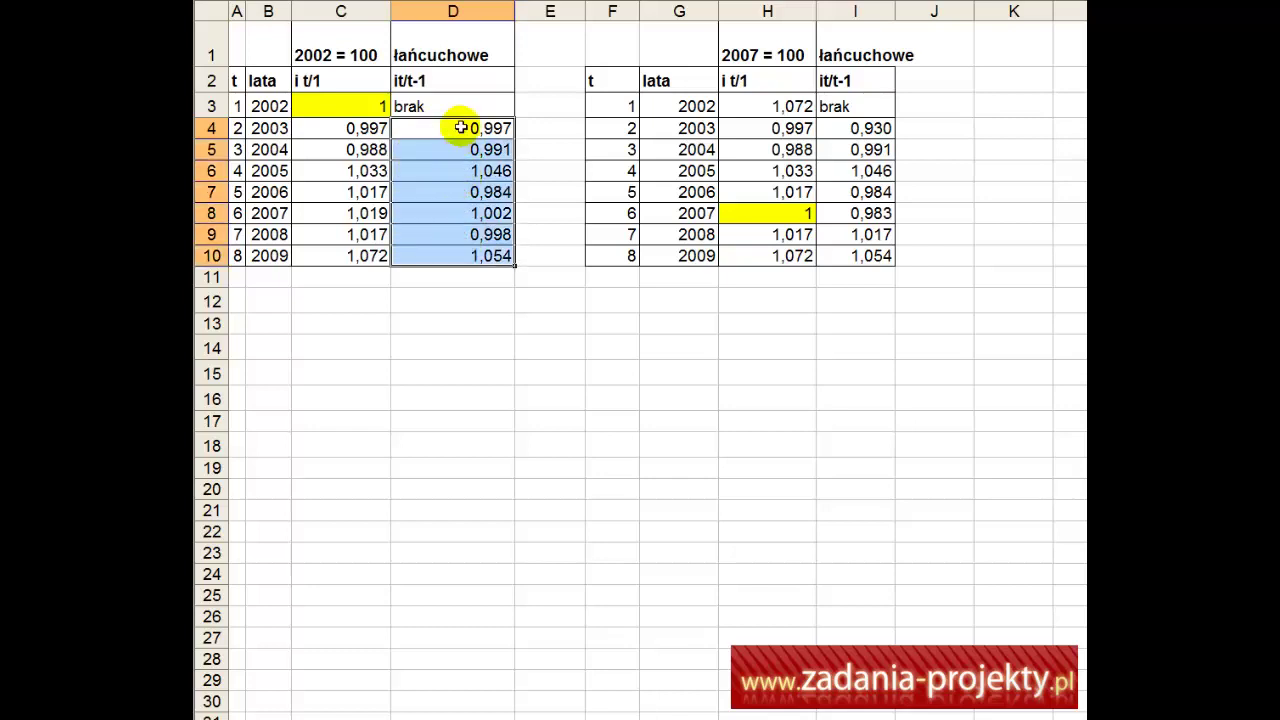
drag(336, 72, 359, 257)
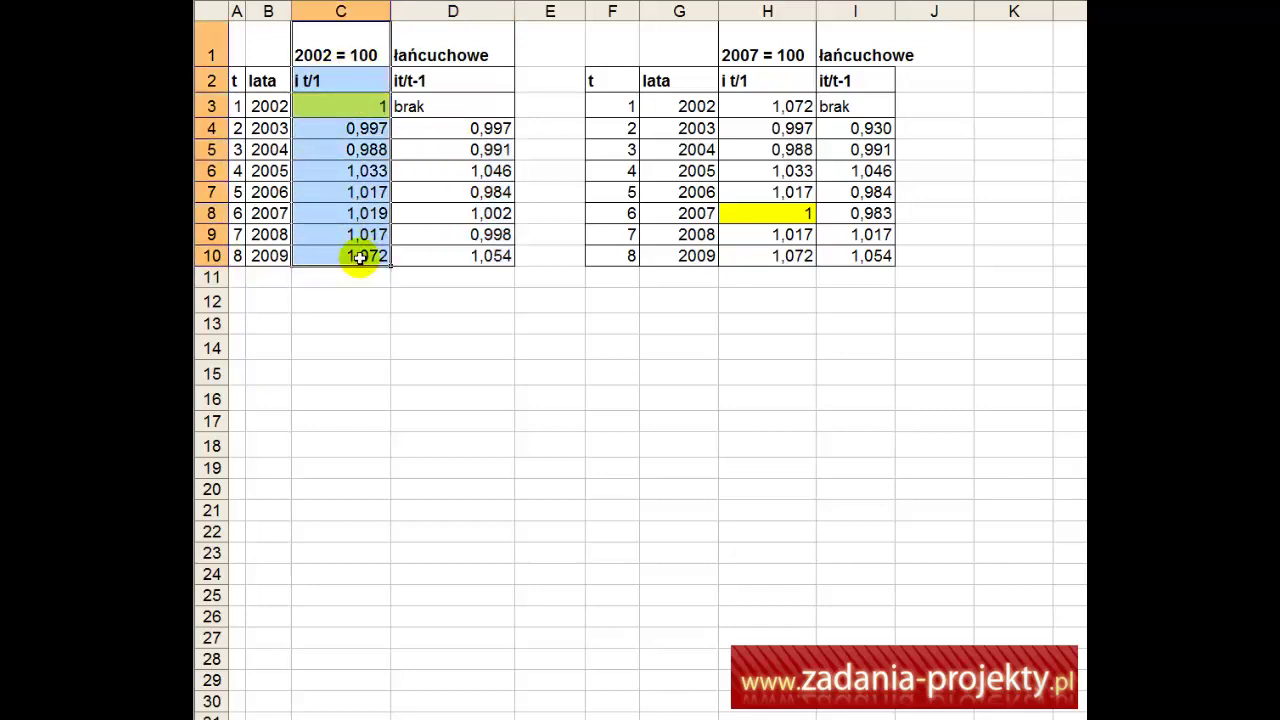
double_click(423, 129)
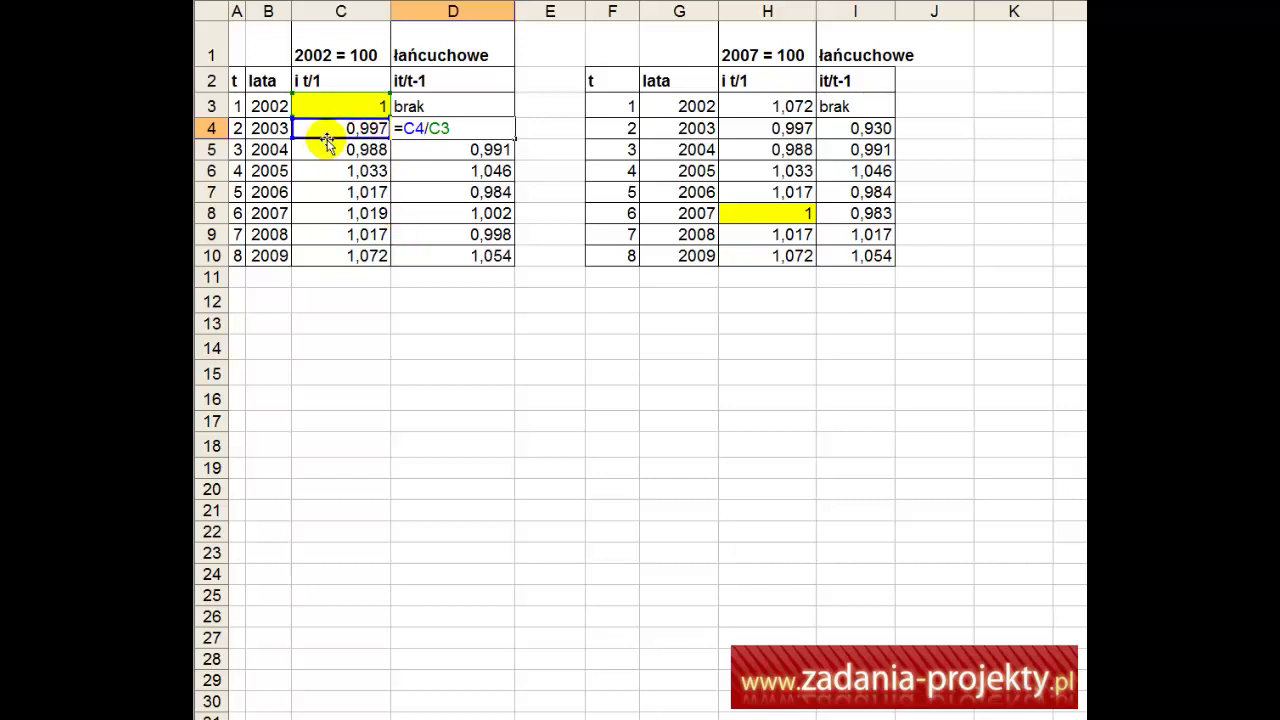
drag(327, 140, 329, 117)
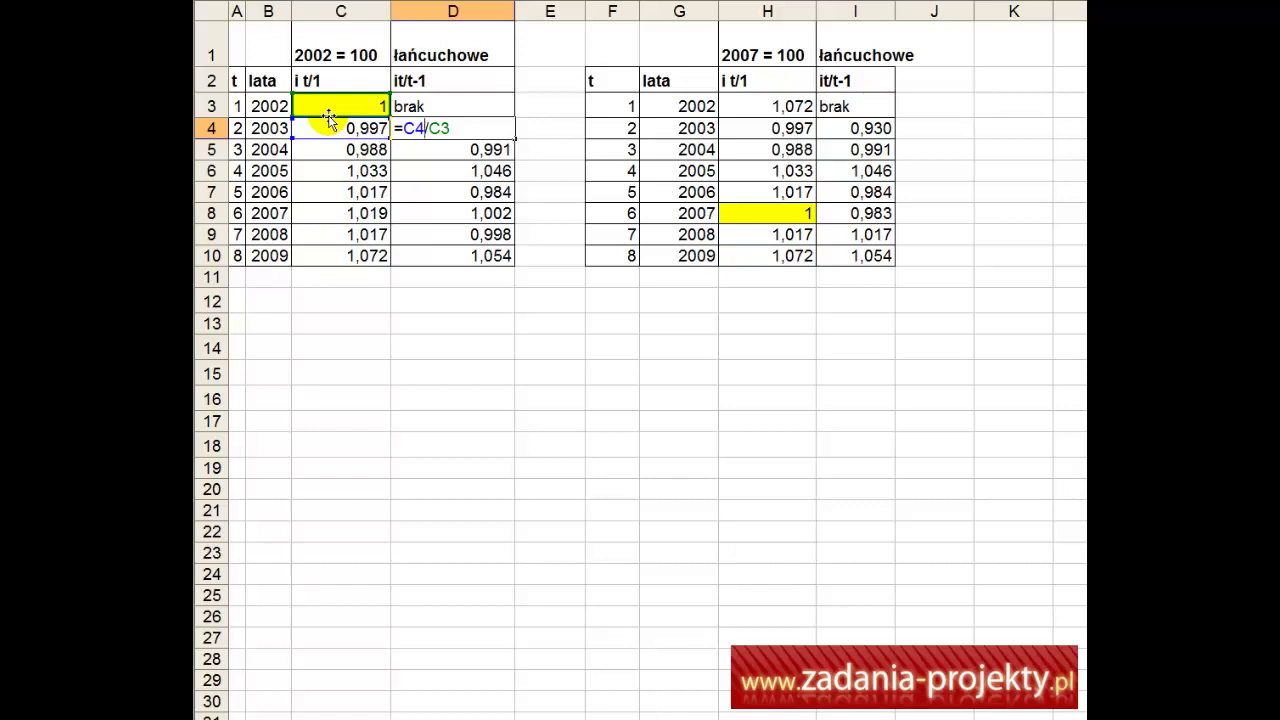
drag(329, 117, 328, 120)
key(Return)
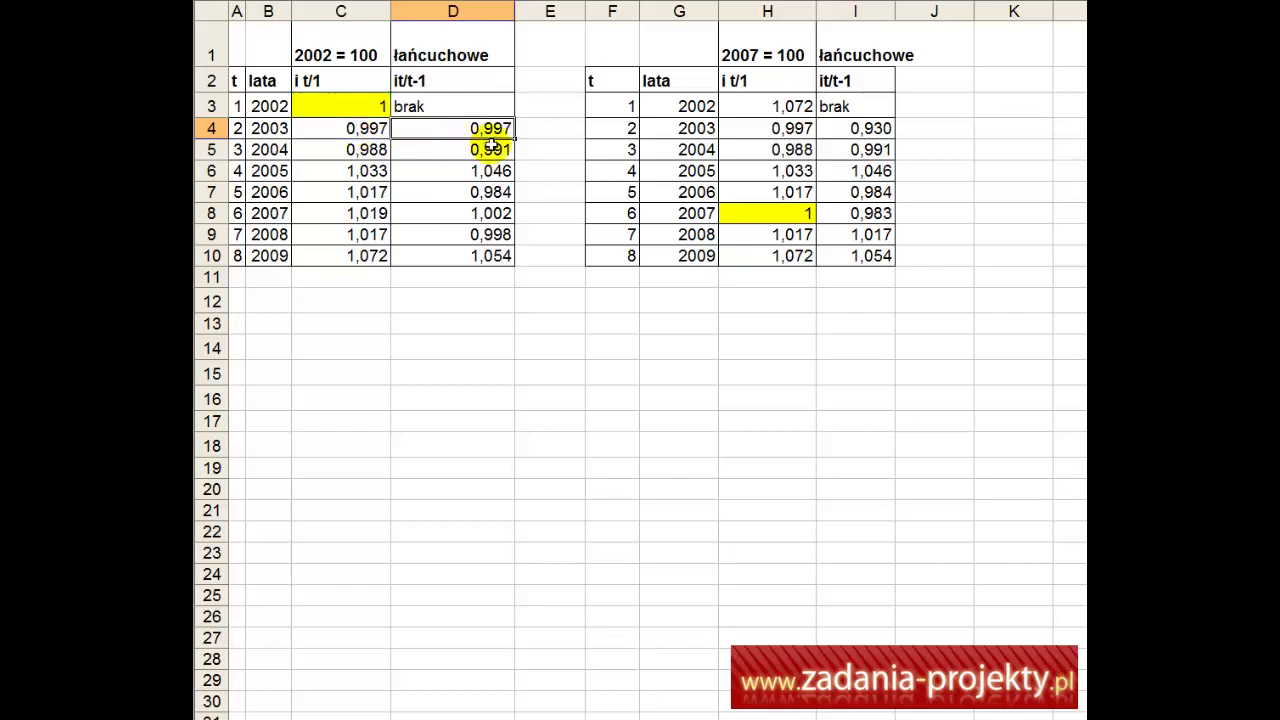
Fill the chain index formula from D4 down to D10 and check the cell references in D10.
click(500, 130)
drag(512, 136, 505, 262)
click(457, 255)
double_click(457, 255)
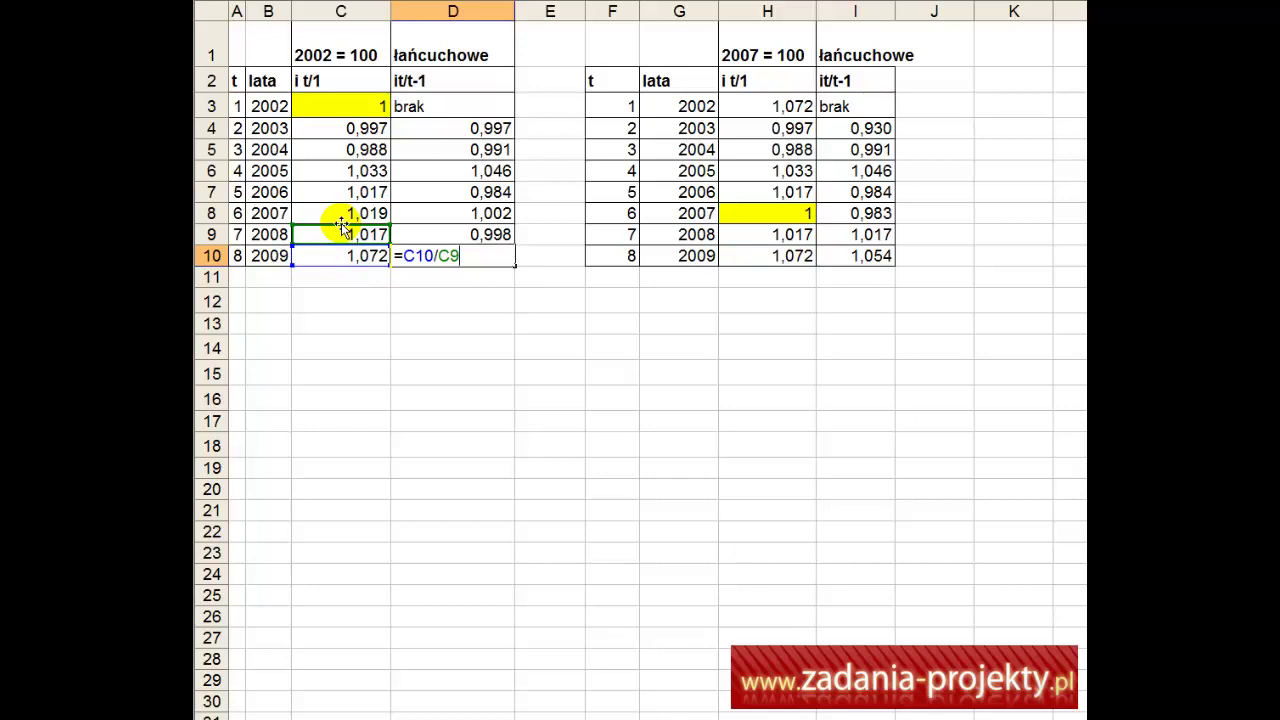
key(Return)
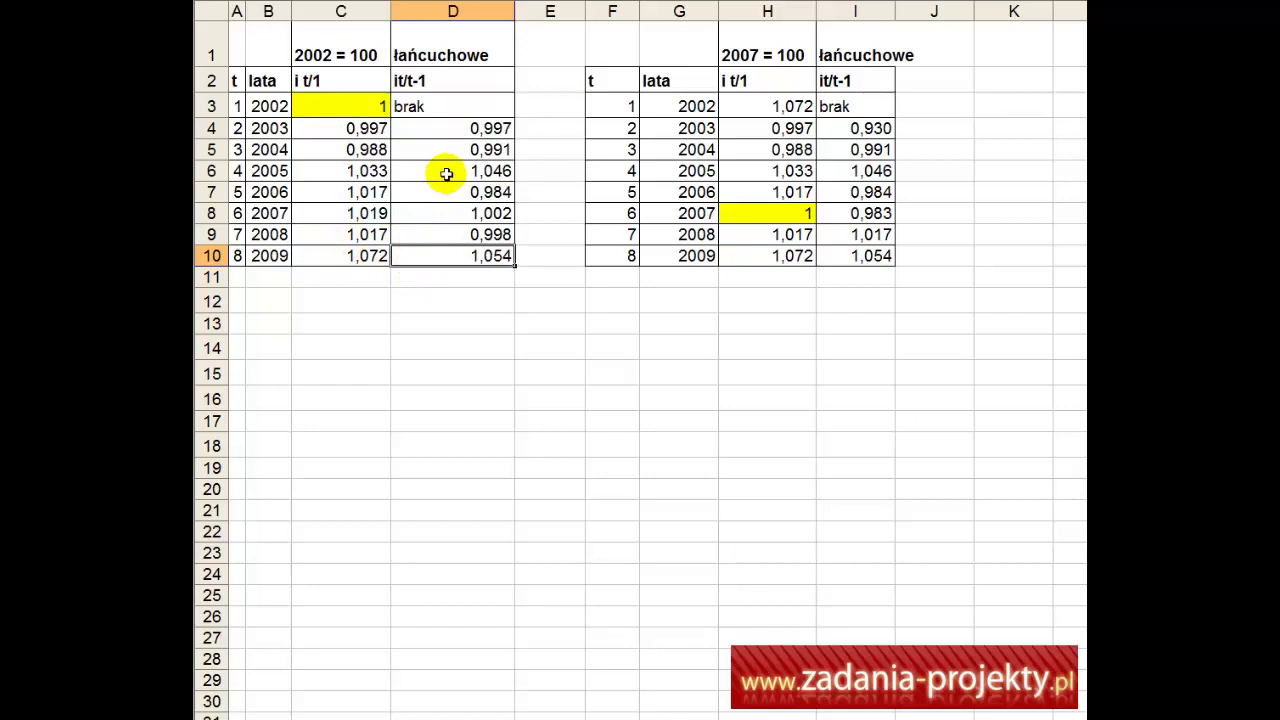
Examine the chain indices in D4:D10, relating the 2009 index in D10 to the years 2009 and 2008.
drag(486, 128, 492, 251)
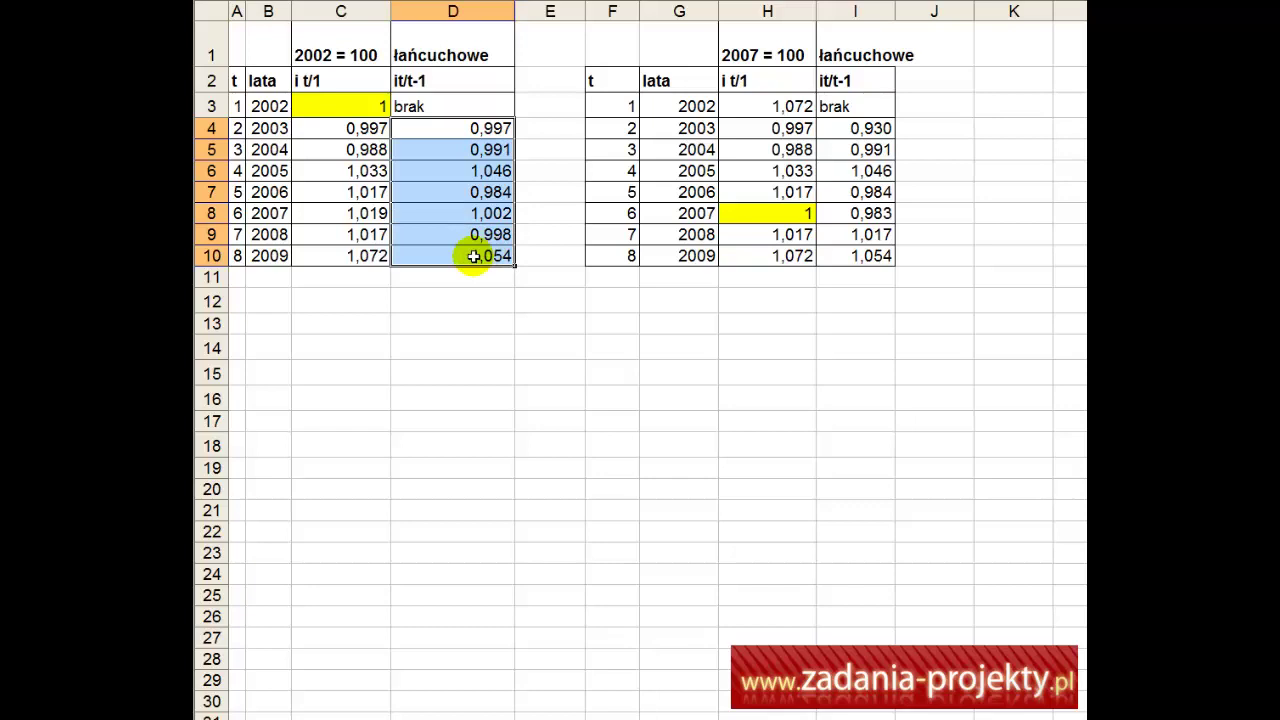
click(474, 257)
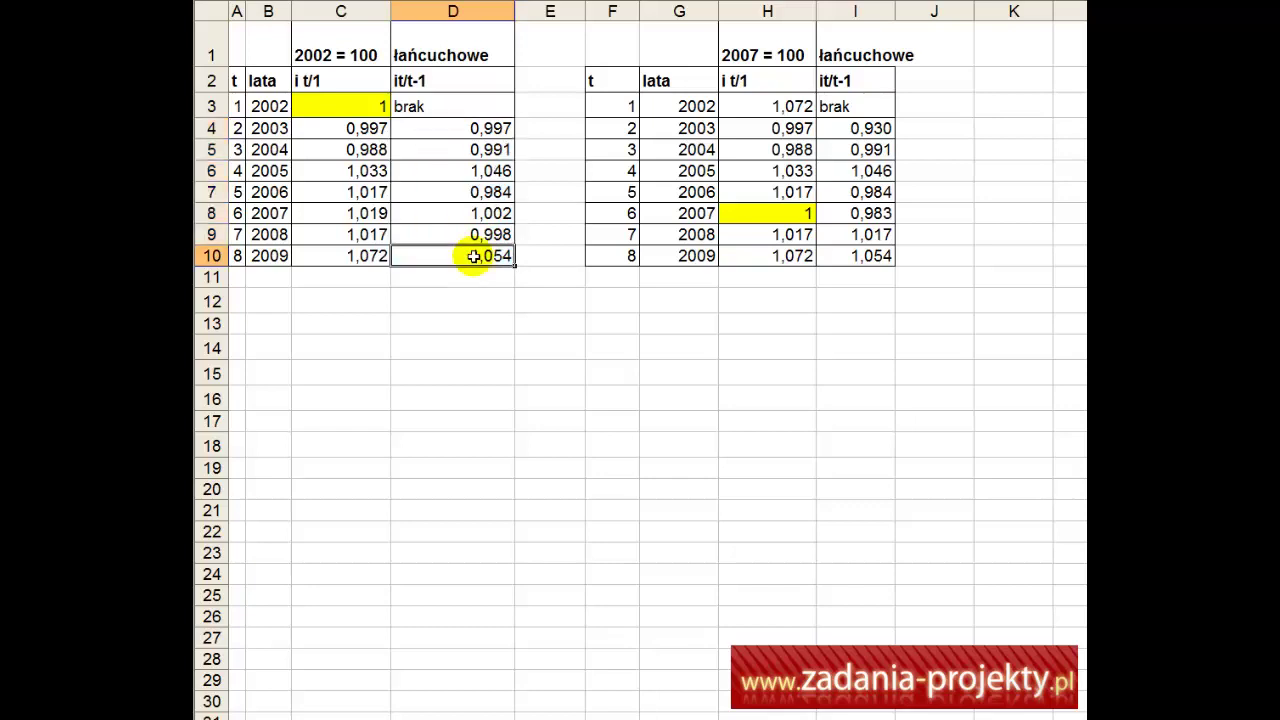
click(276, 262)
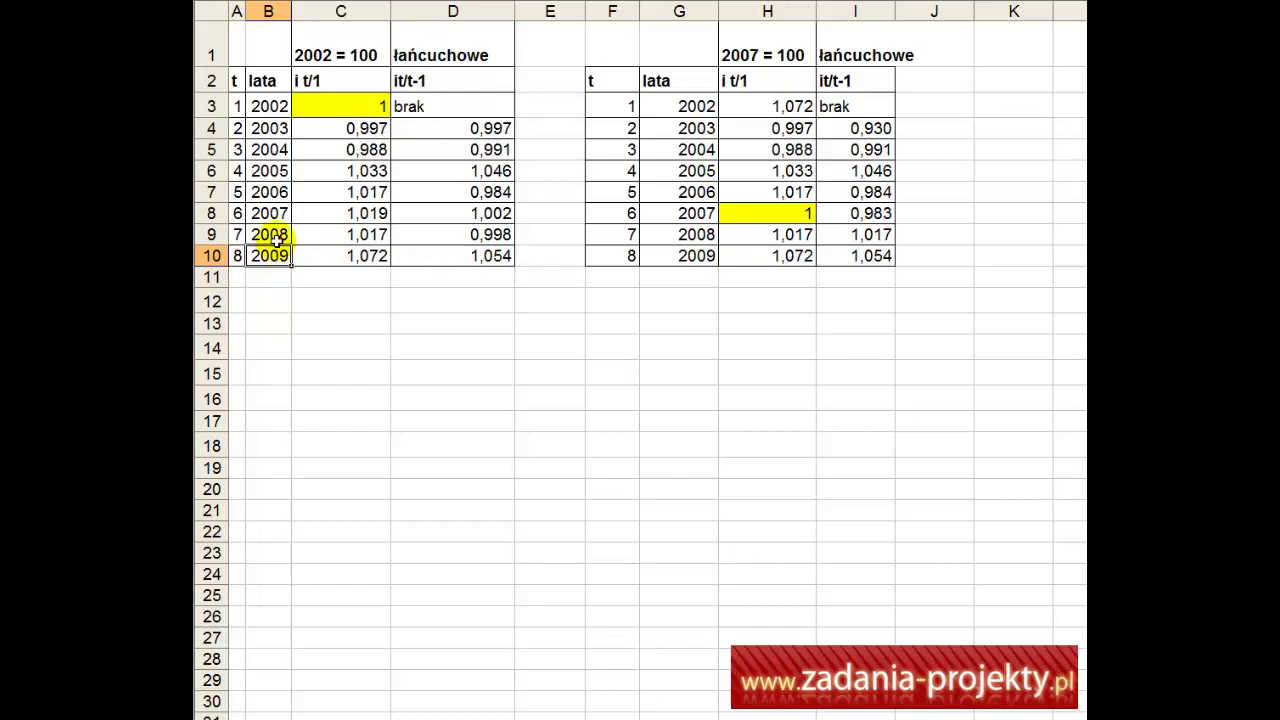
click(277, 234)
click(277, 234)
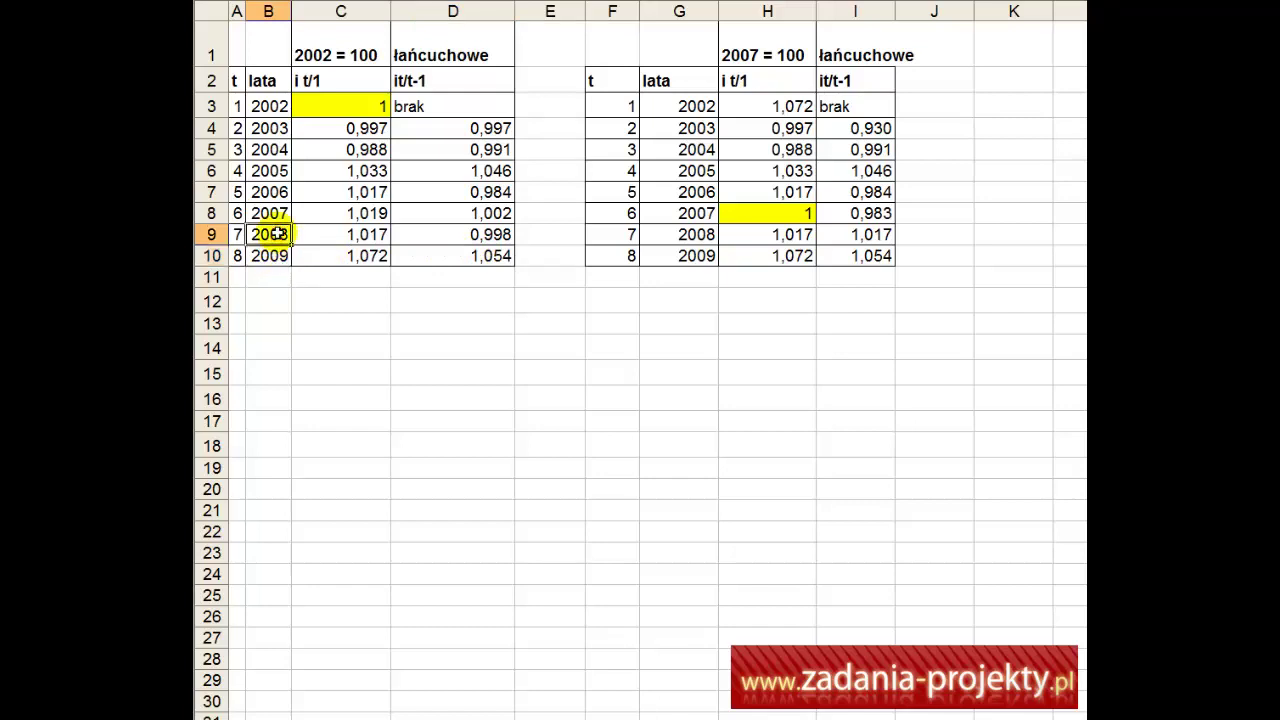
click(433, 255)
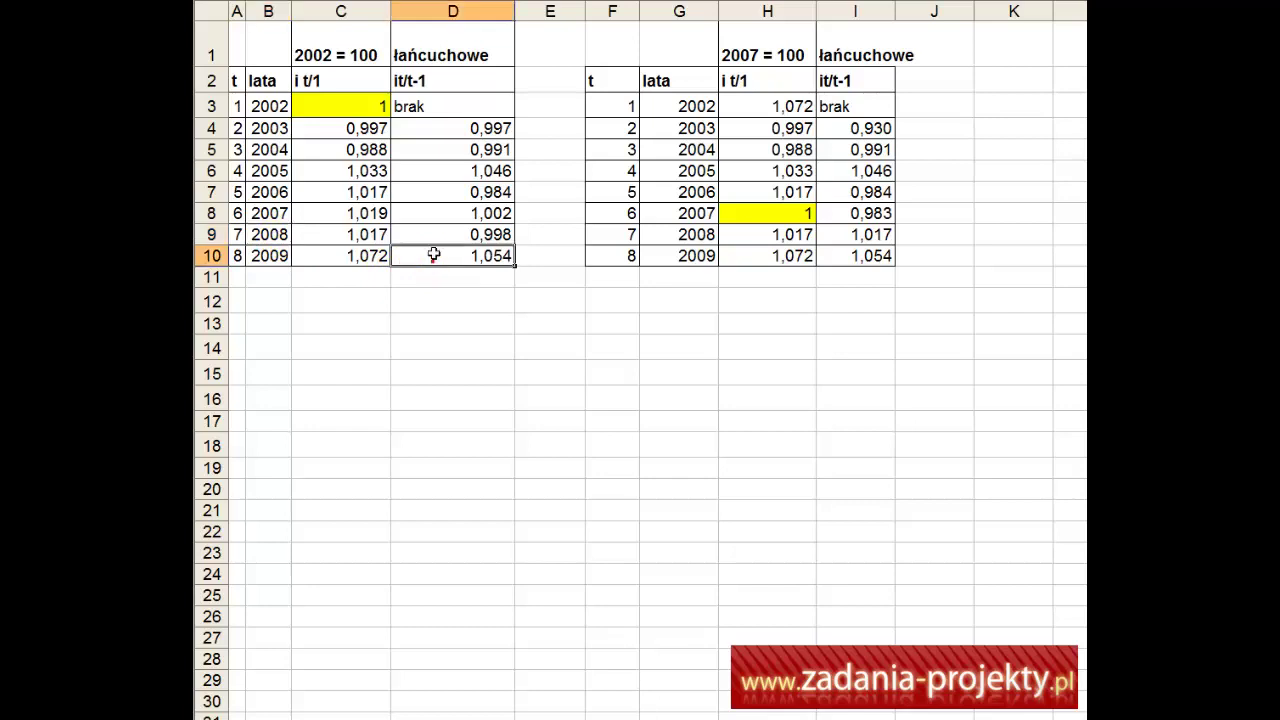
drag(433, 255, 434, 129)
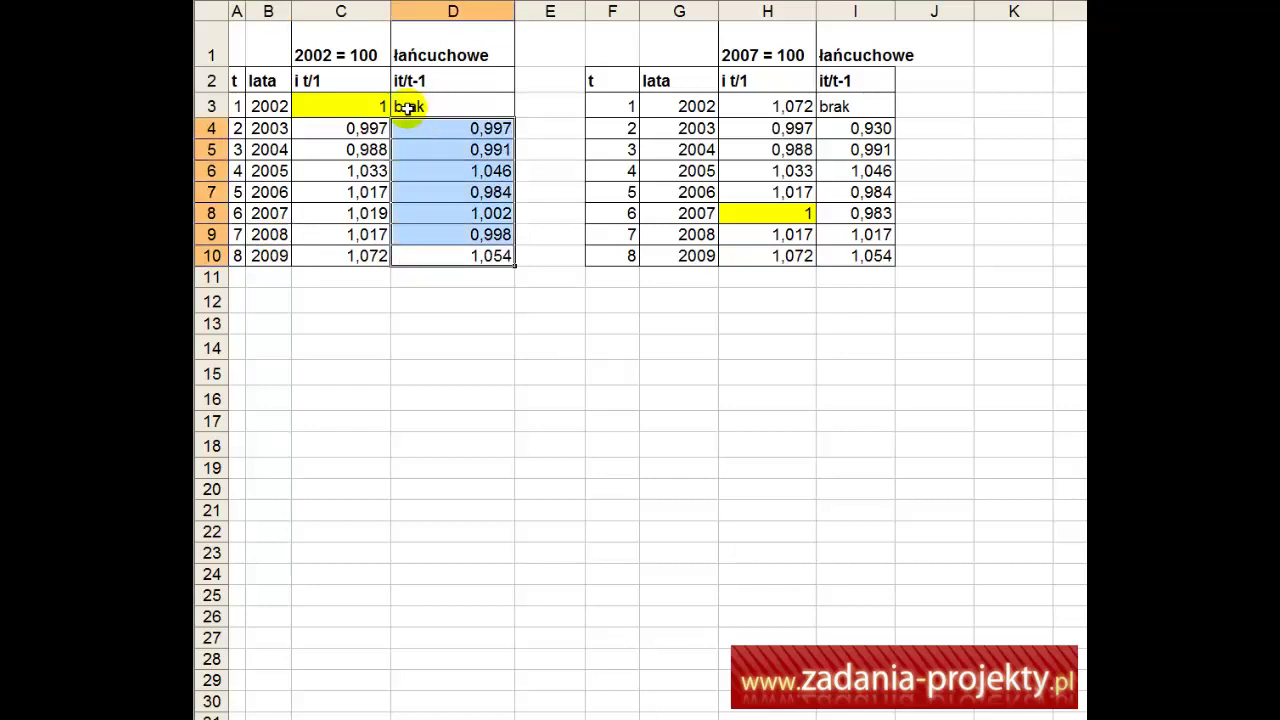
Examine the "brak" entry in D3 against base-year cell C3, and compare the years in column B with the indices in D4:D10 and column C.
click(420, 104)
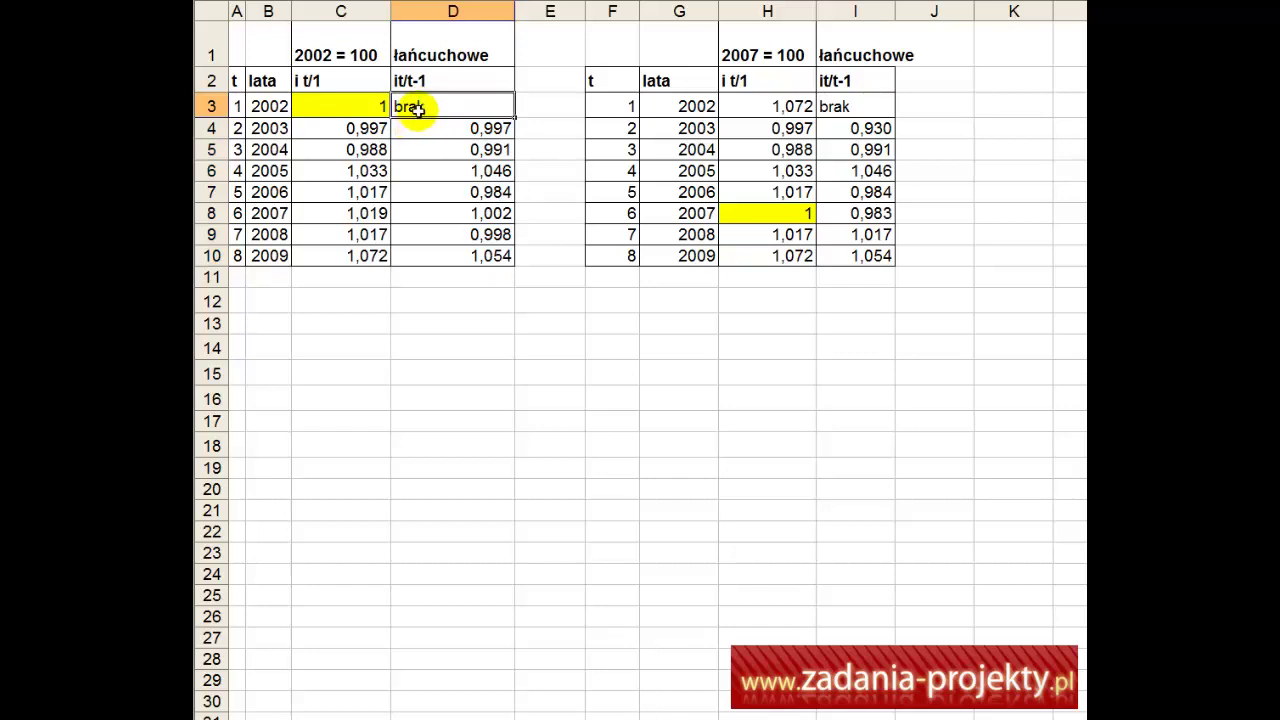
click(334, 100)
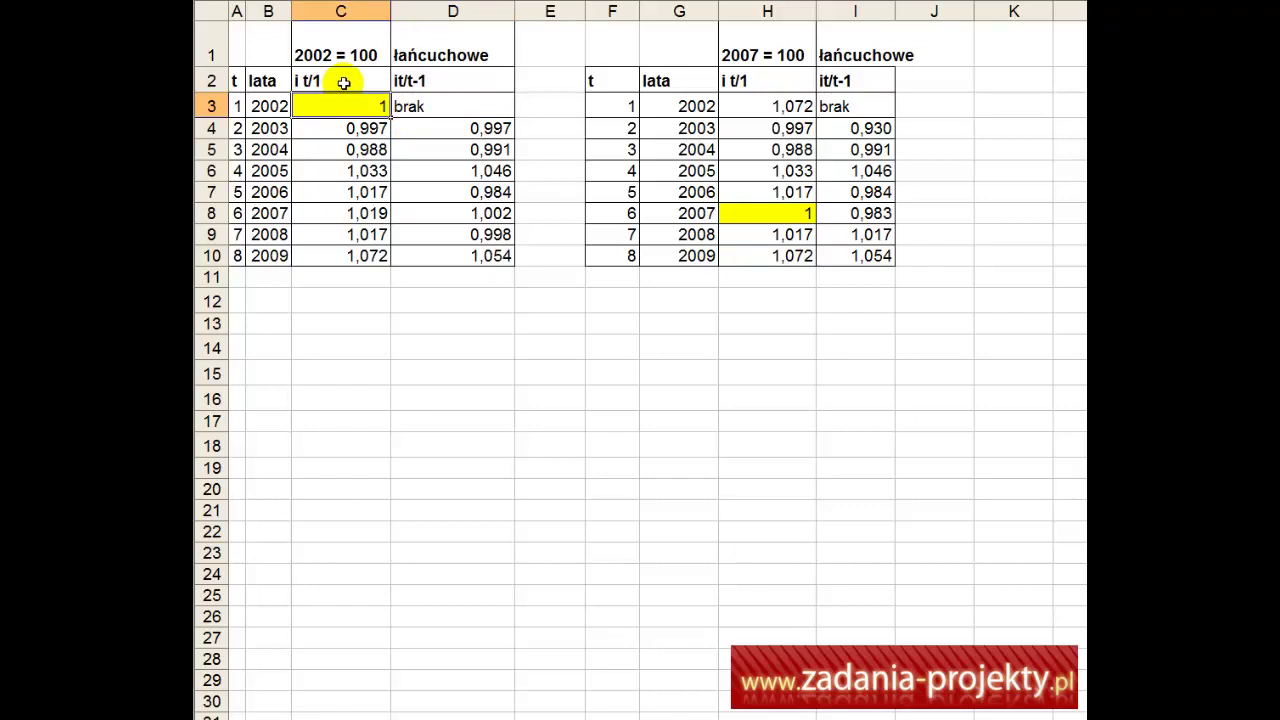
click(343, 83)
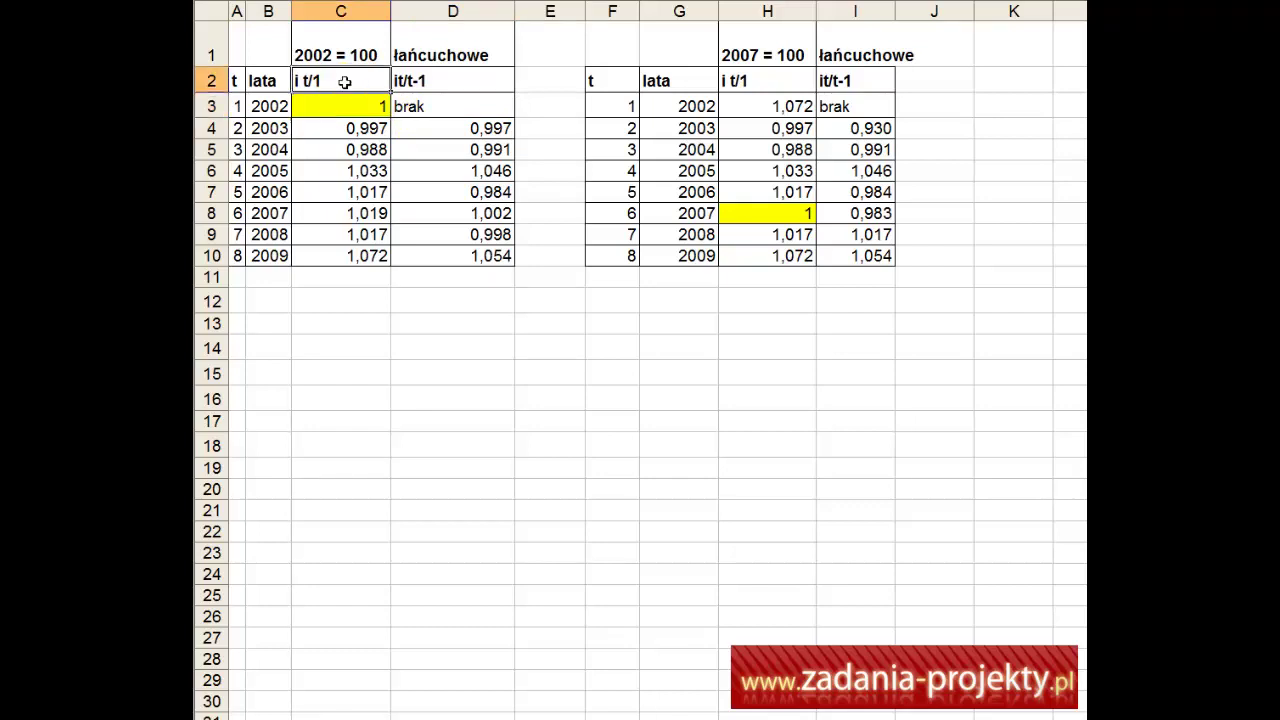
click(438, 104)
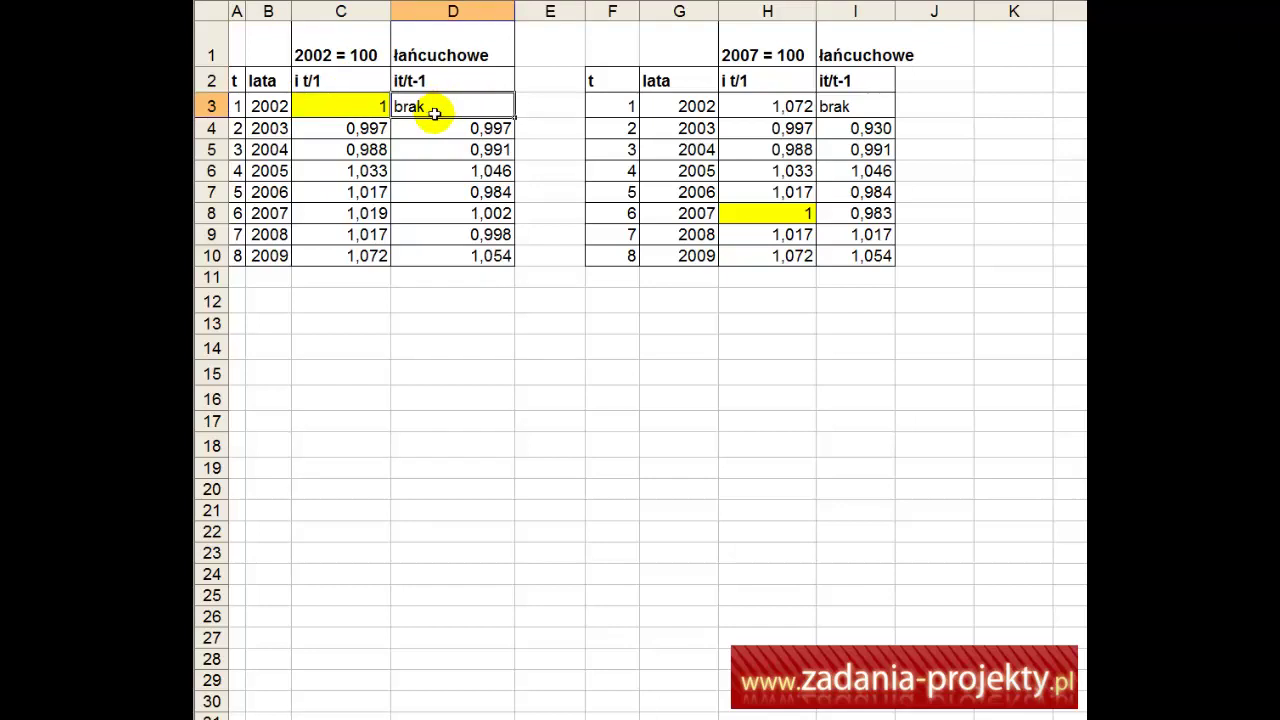
click(314, 108)
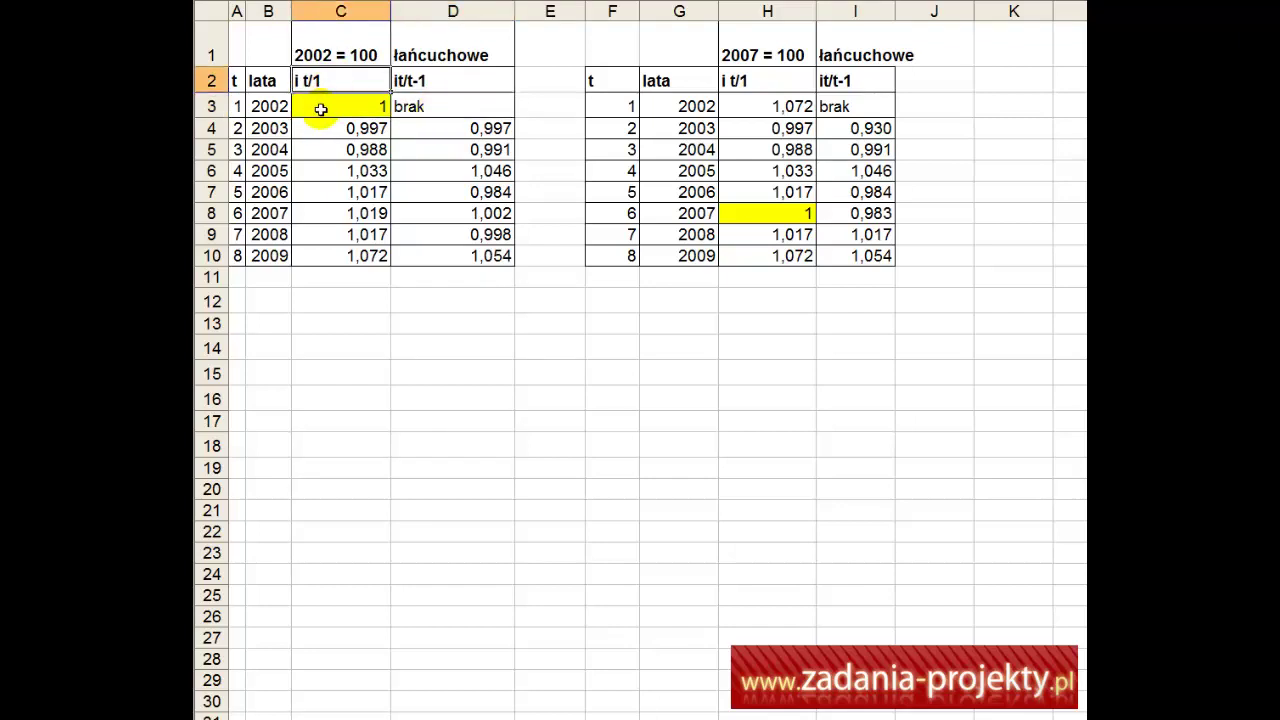
key(shift+Left)
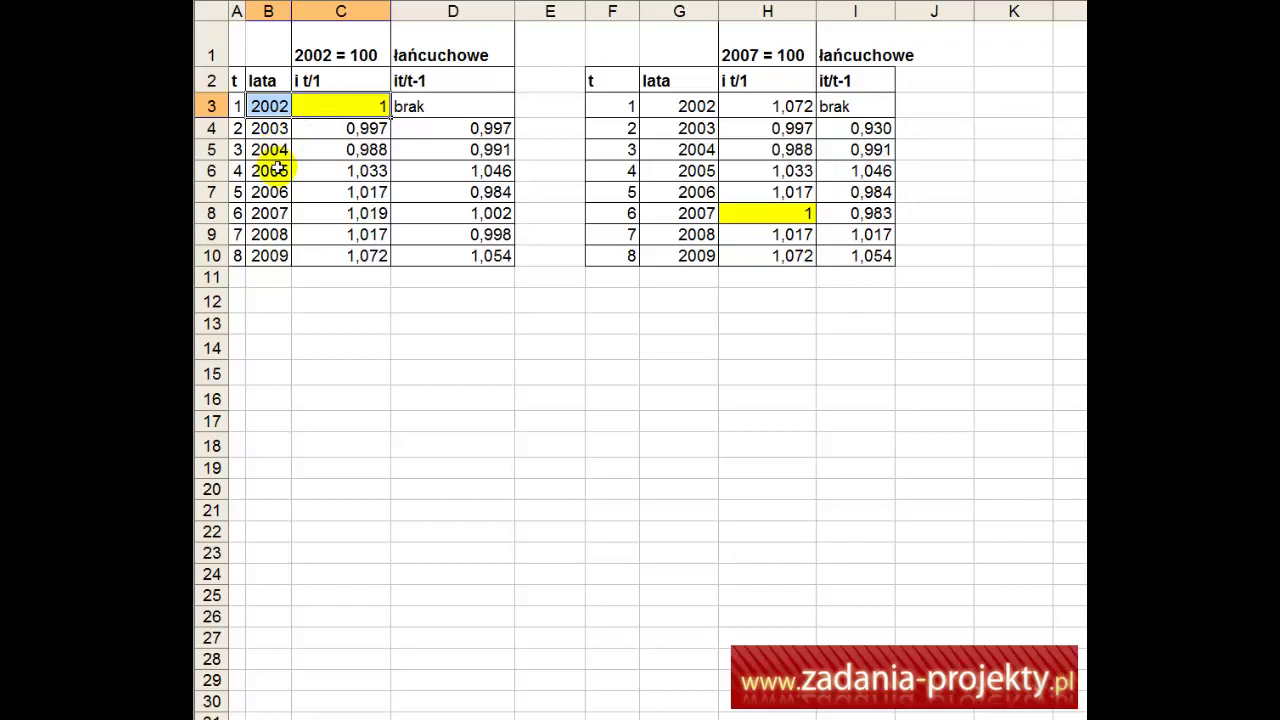
click(455, 108)
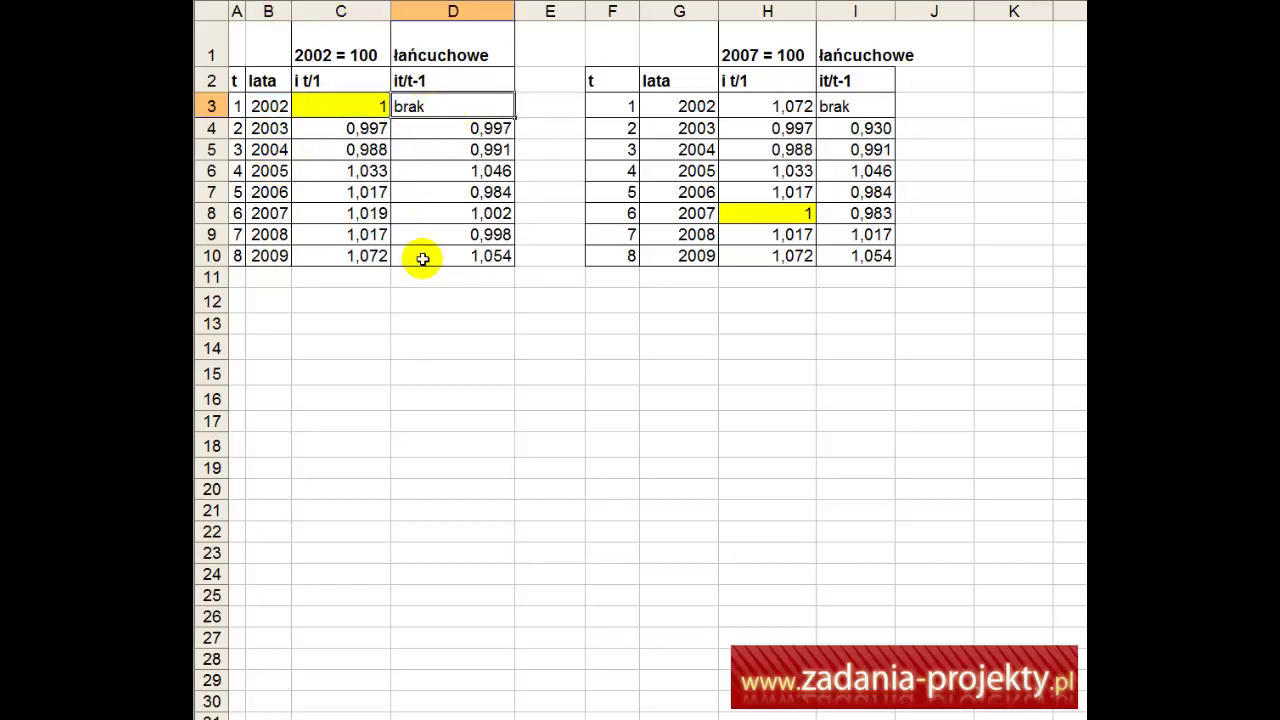
drag(269, 104, 268, 254)
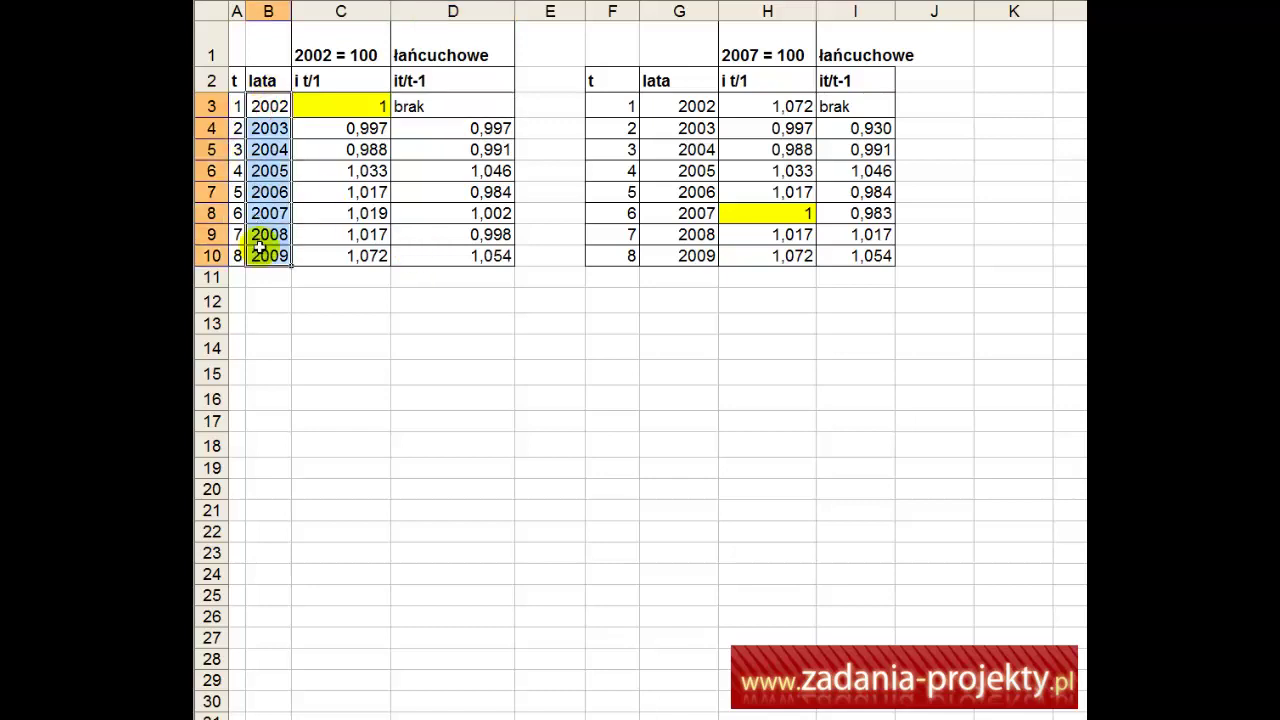
drag(412, 128, 417, 263)
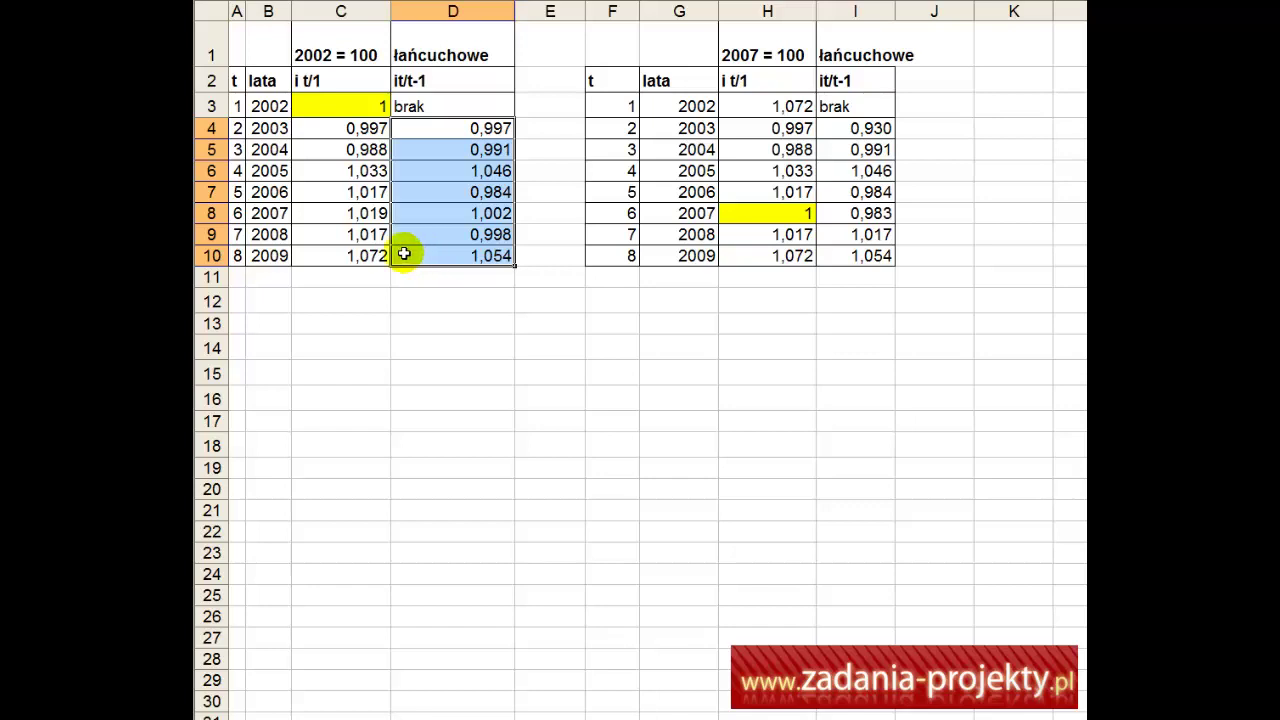
drag(345, 234, 349, 108)
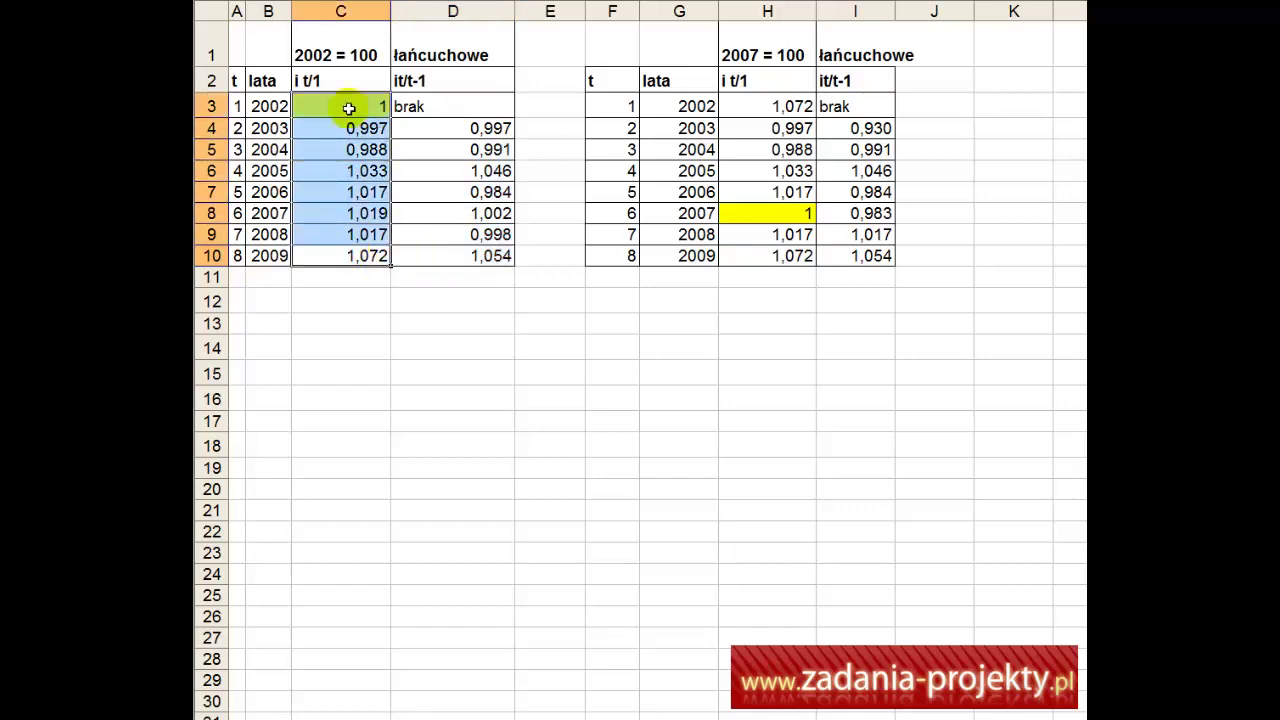
Review the years in B3:B10, and examine the second table's base-year cell H8 alongside its year 2007 in G8.
click(264, 113)
drag(264, 113, 262, 262)
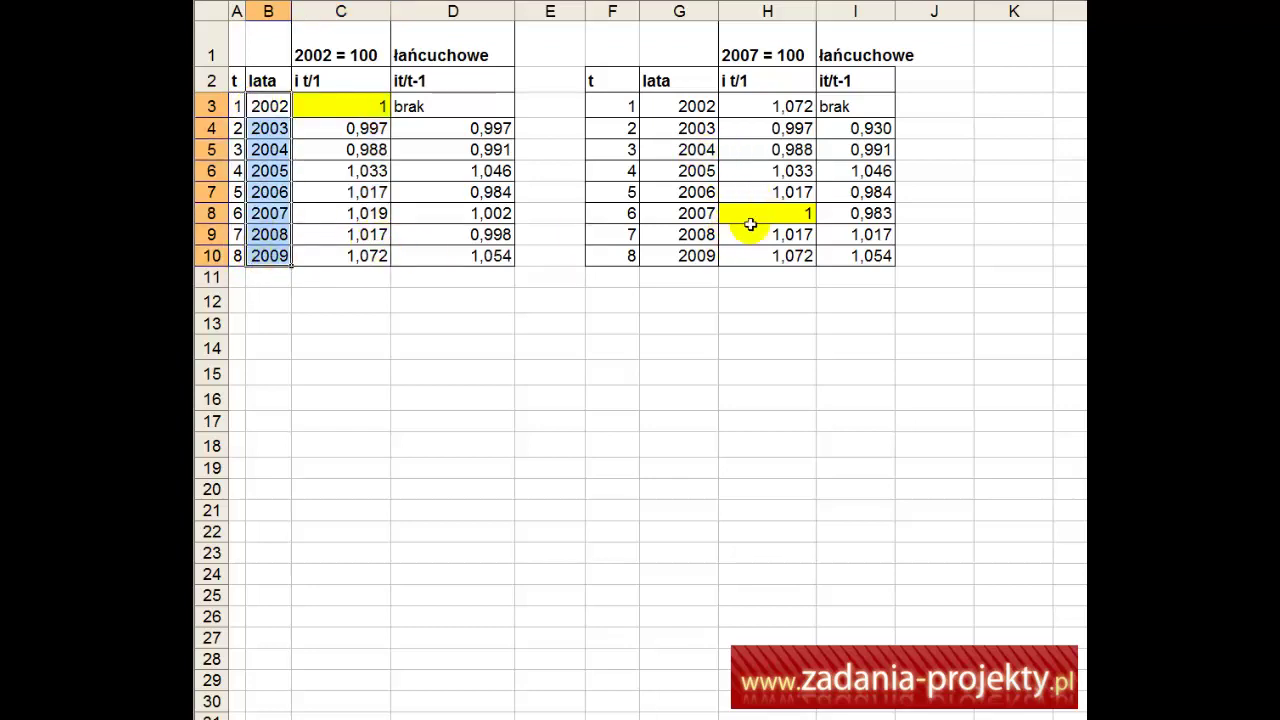
click(749, 217)
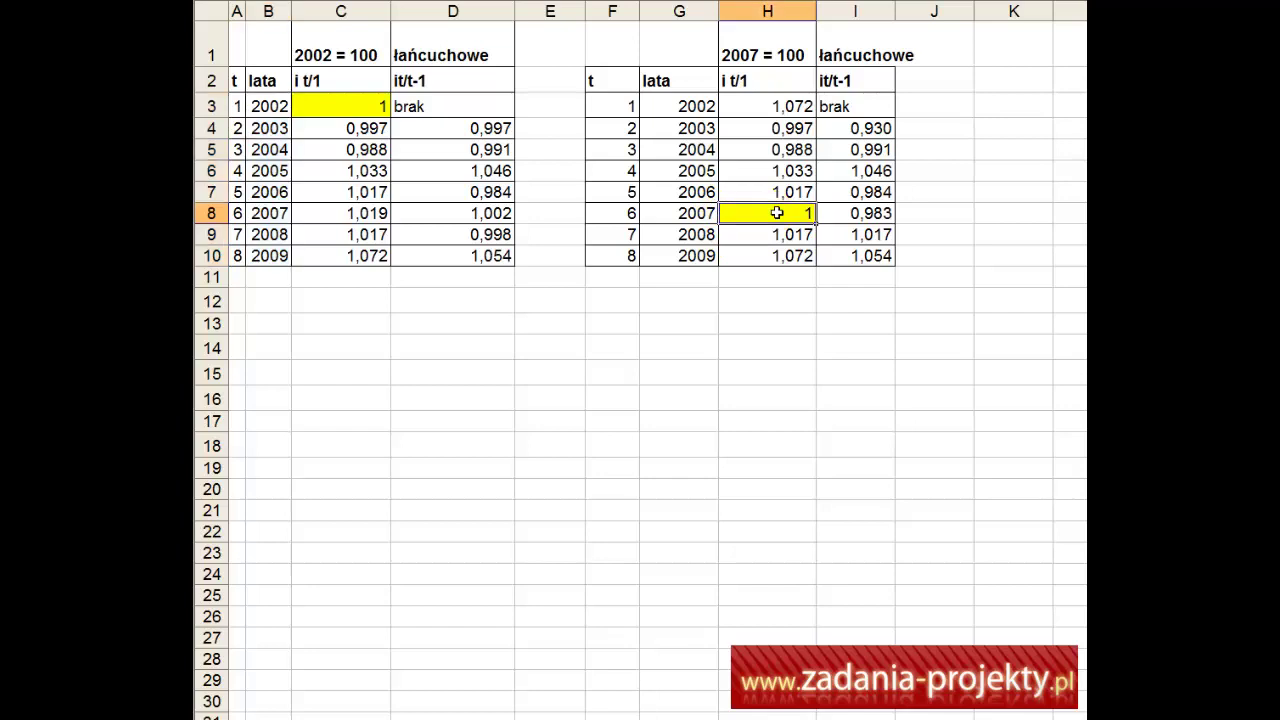
click(697, 215)
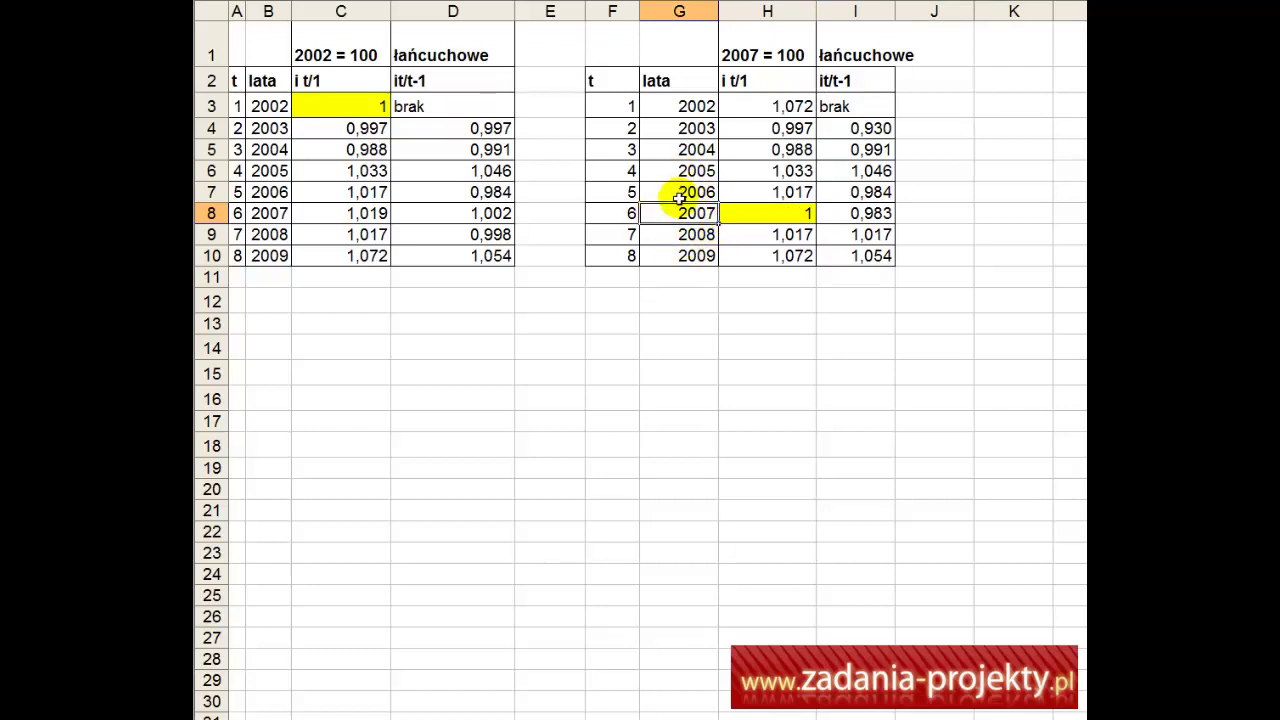
click(778, 214)
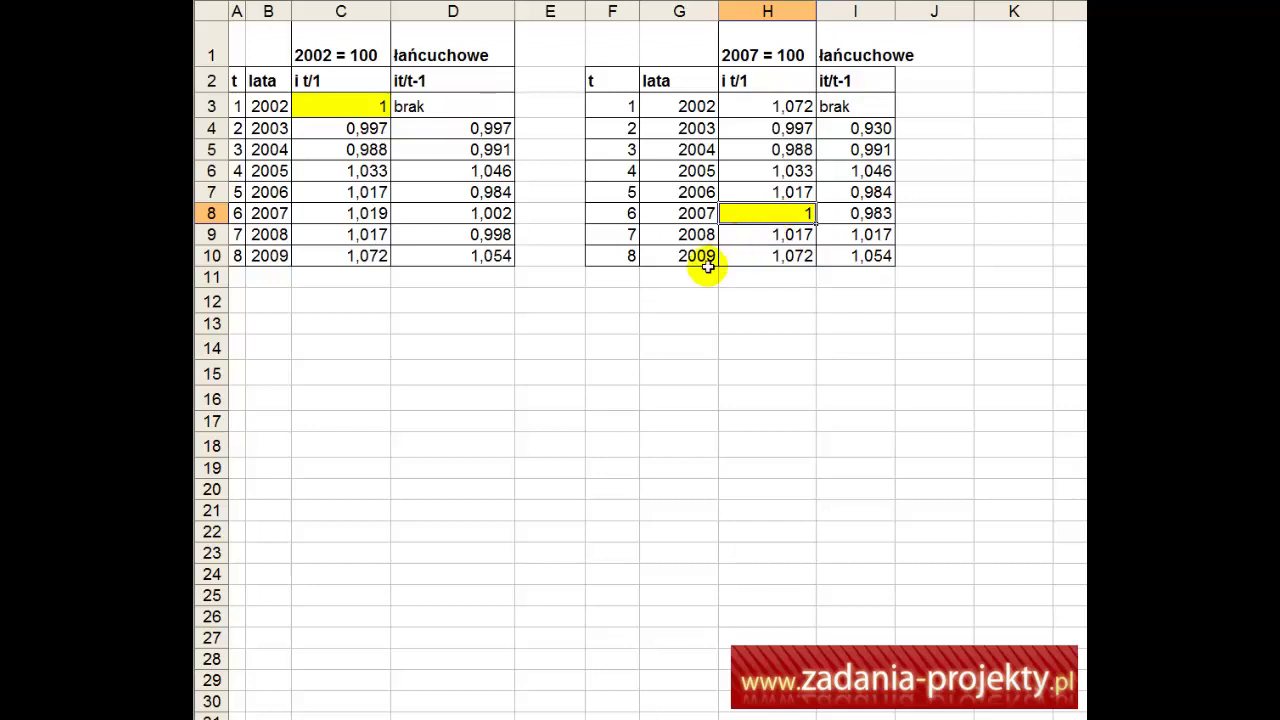
click(698, 214)
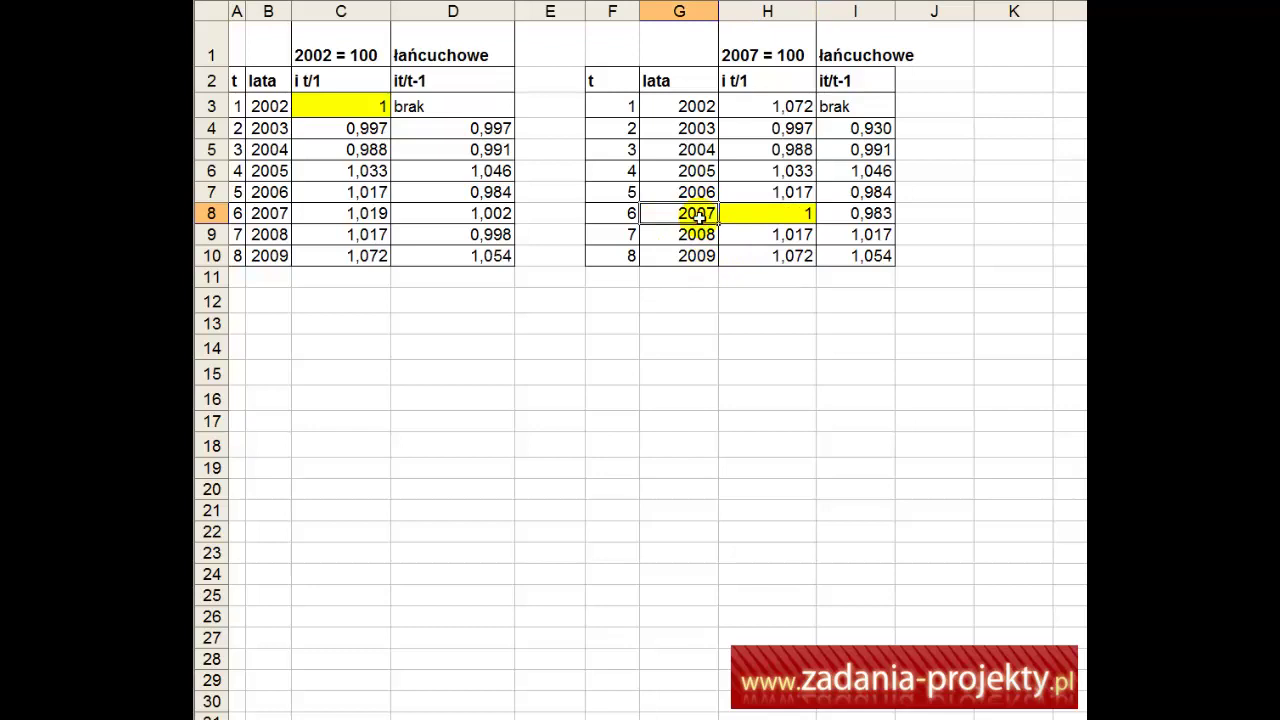
Examine the fixed-base indices in H3:H10, comparing those after 2007 and those before it with base cell H8.
drag(786, 106, 788, 254)
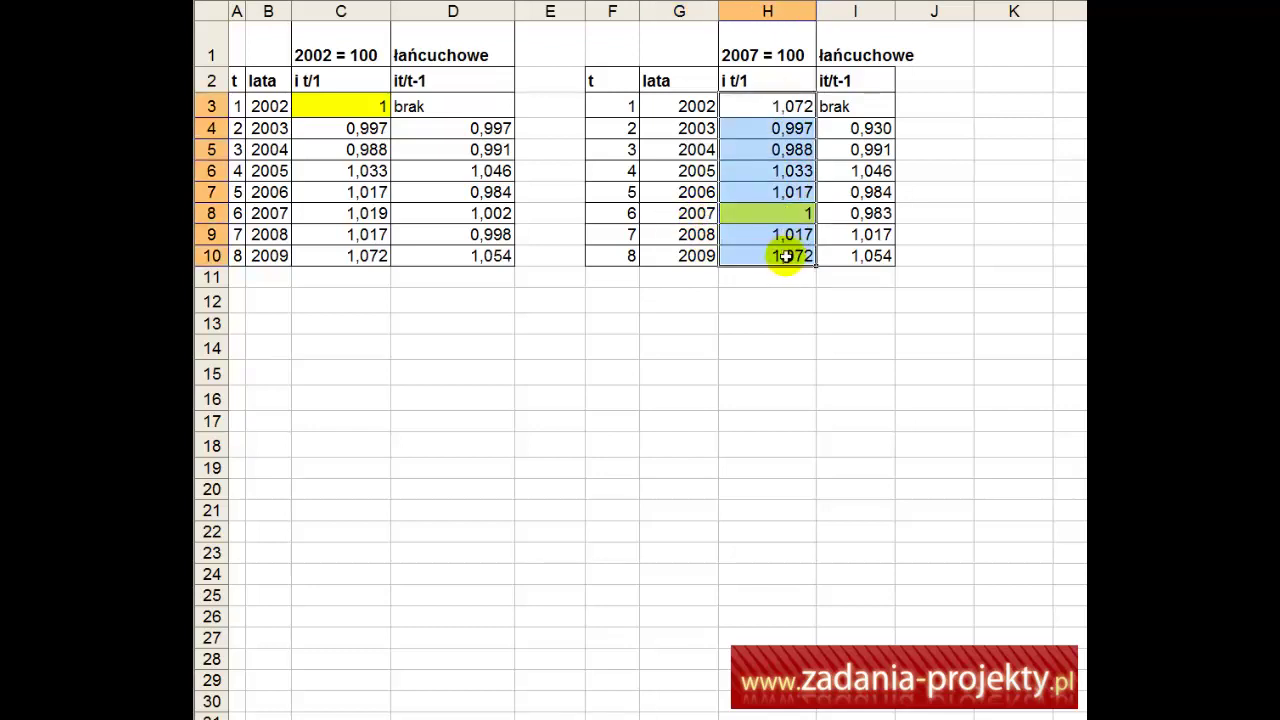
drag(780, 234, 802, 254)
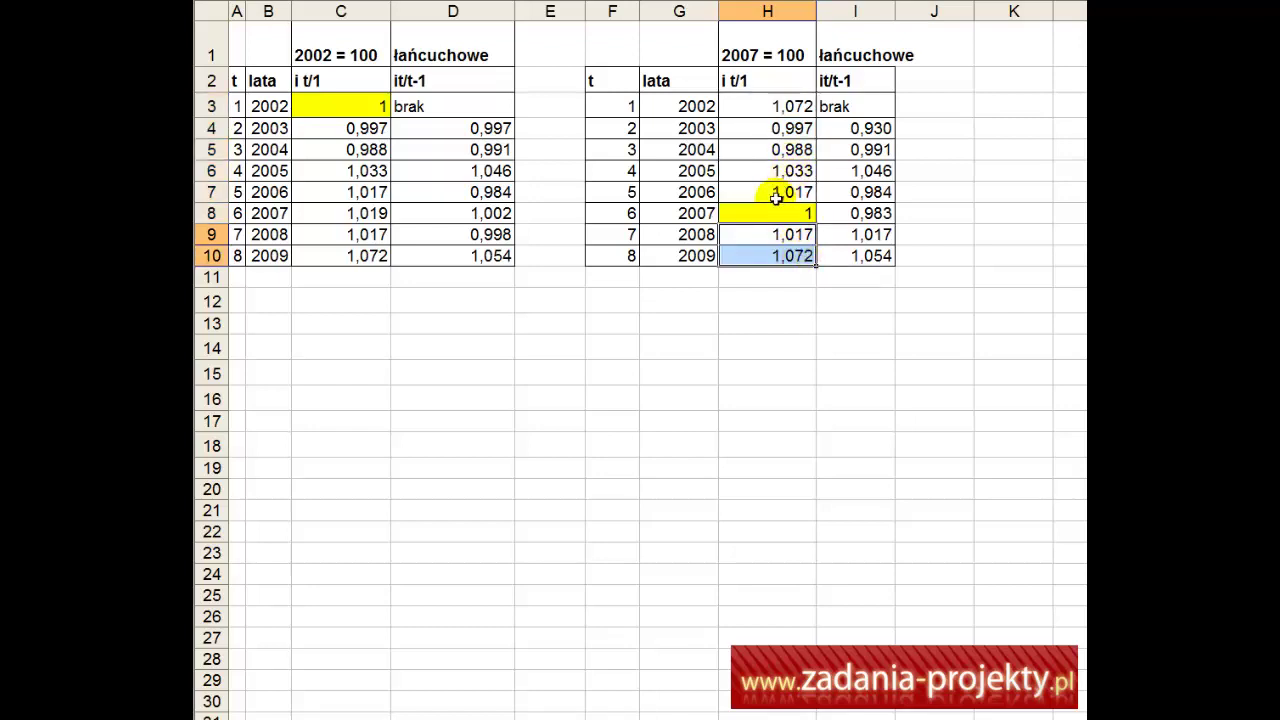
drag(775, 176, 776, 117)
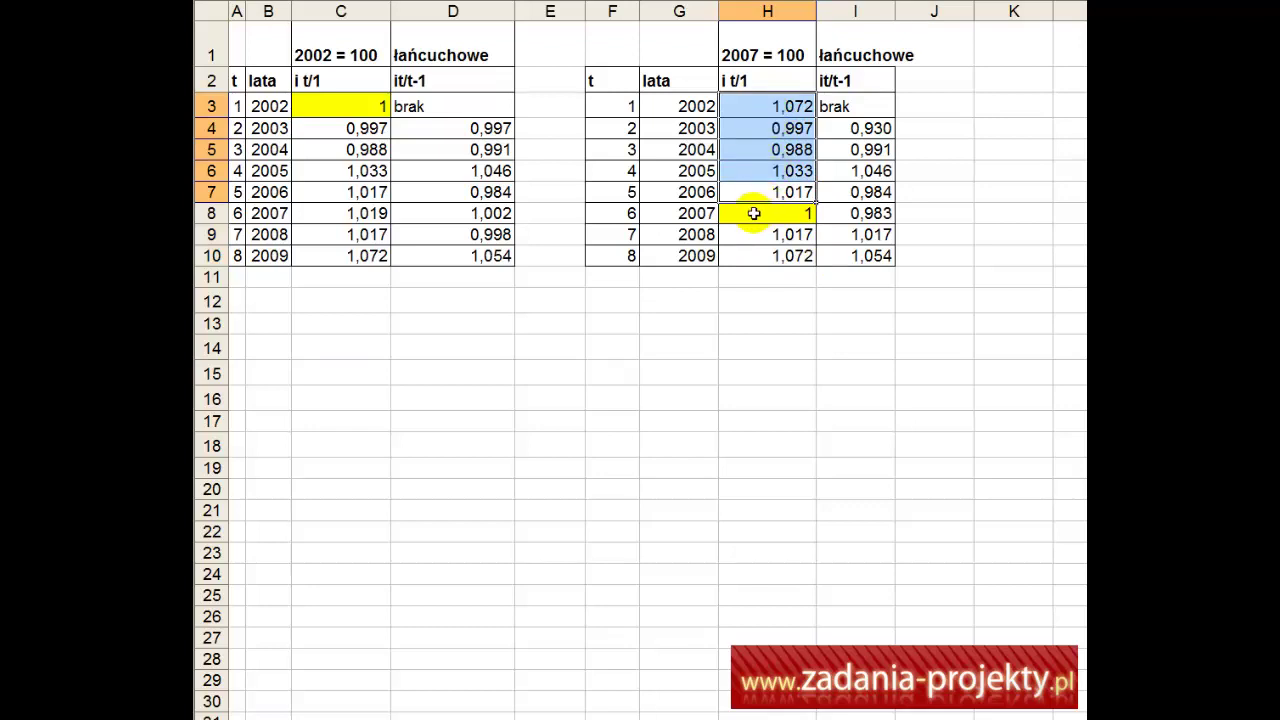
click(750, 146)
click(750, 146)
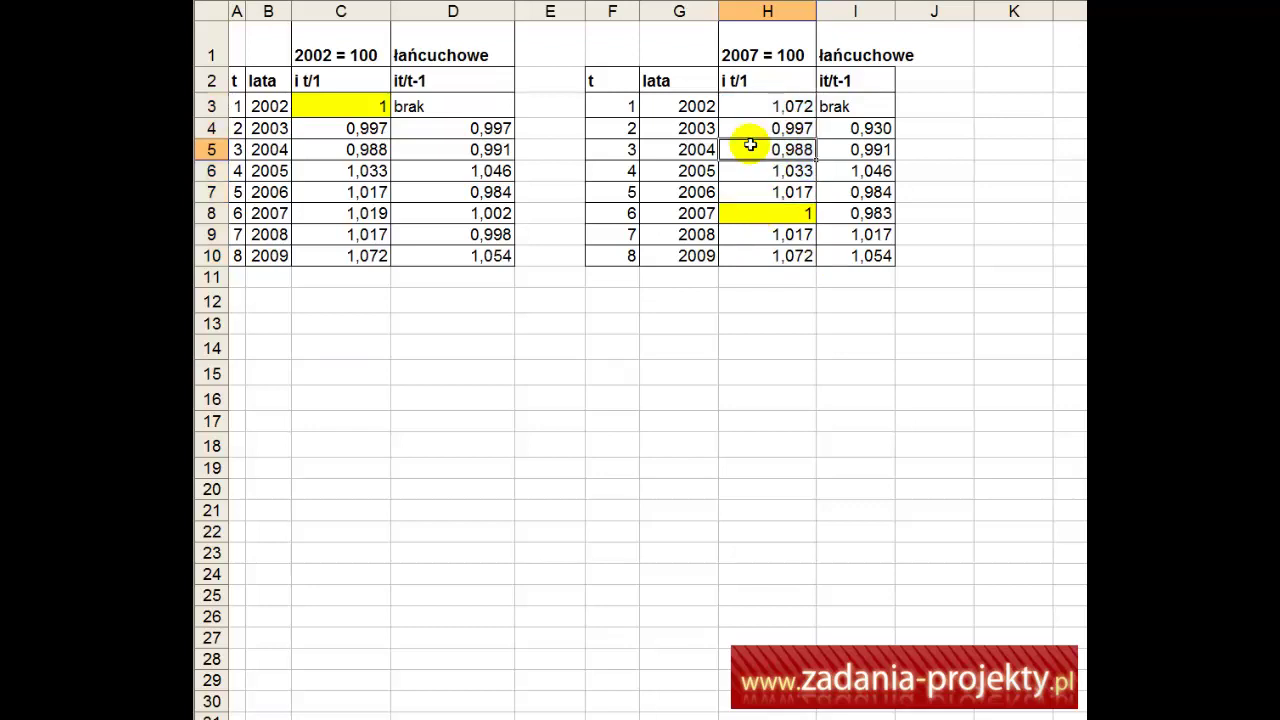
click(737, 215)
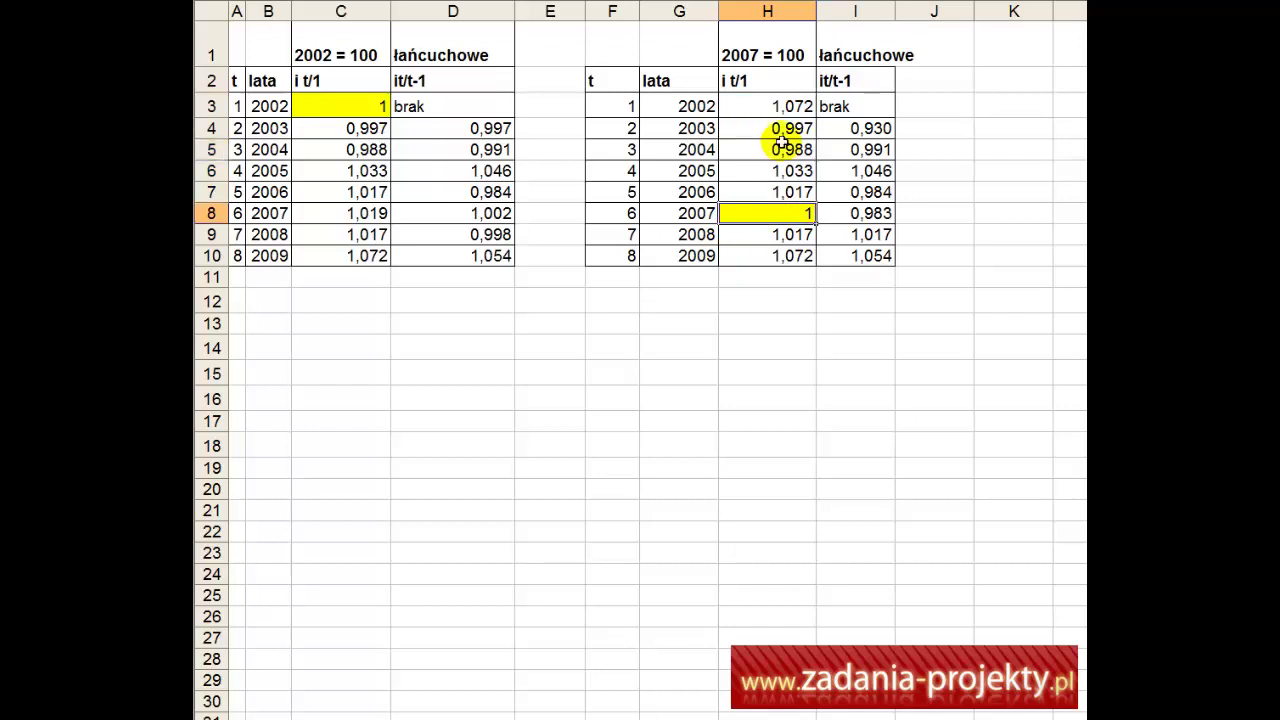
Examine the 2004 index in H5, relating it to the year 2004 in G5 and the base year 2007 in G8.
click(778, 148)
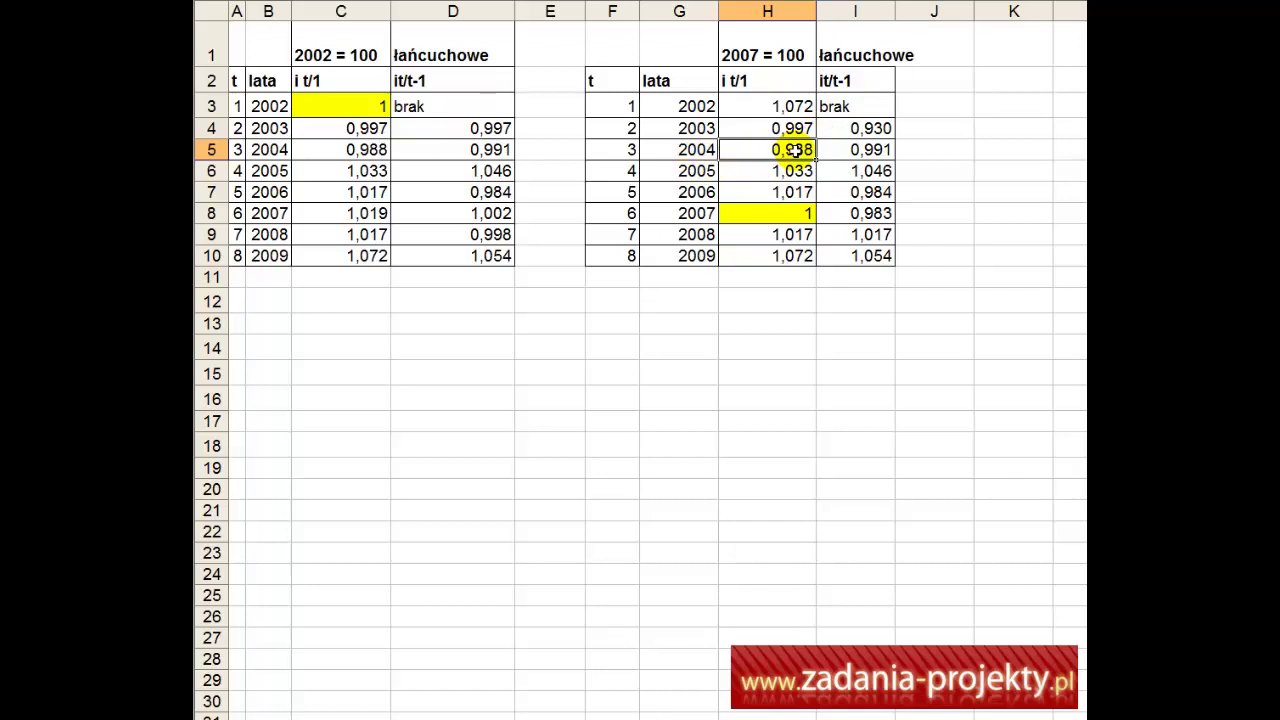
click(667, 150)
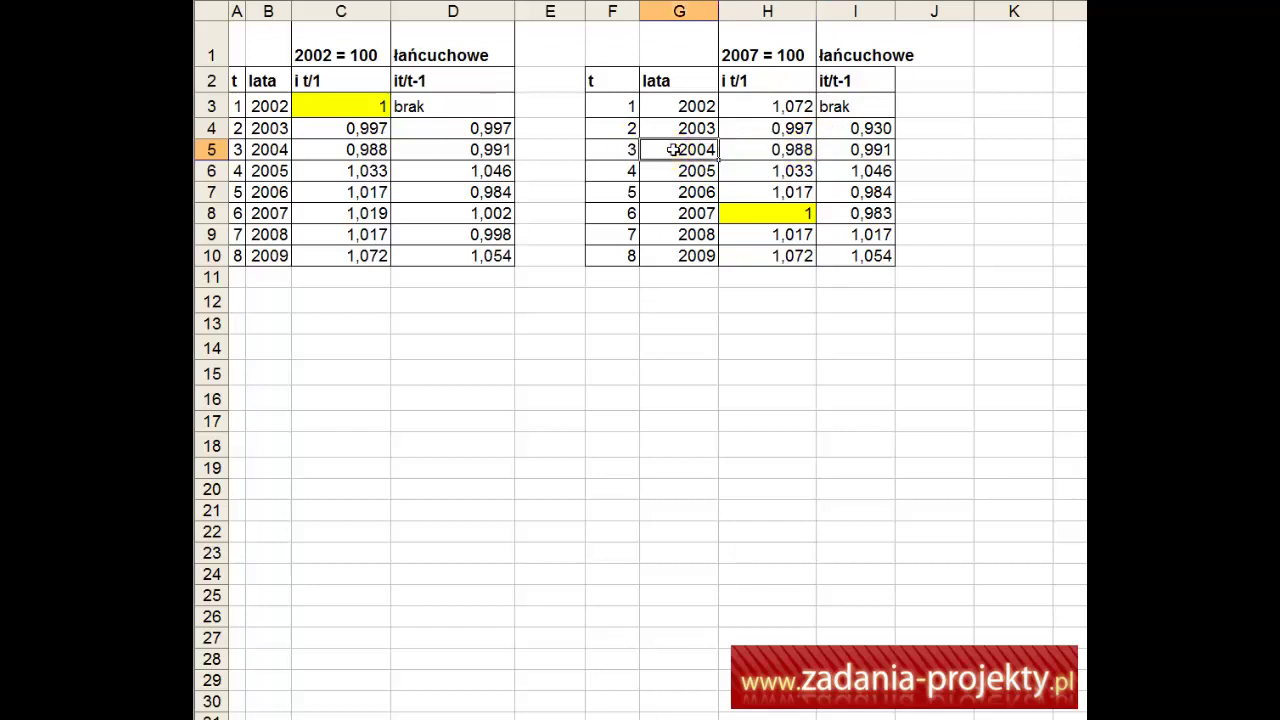
click(682, 214)
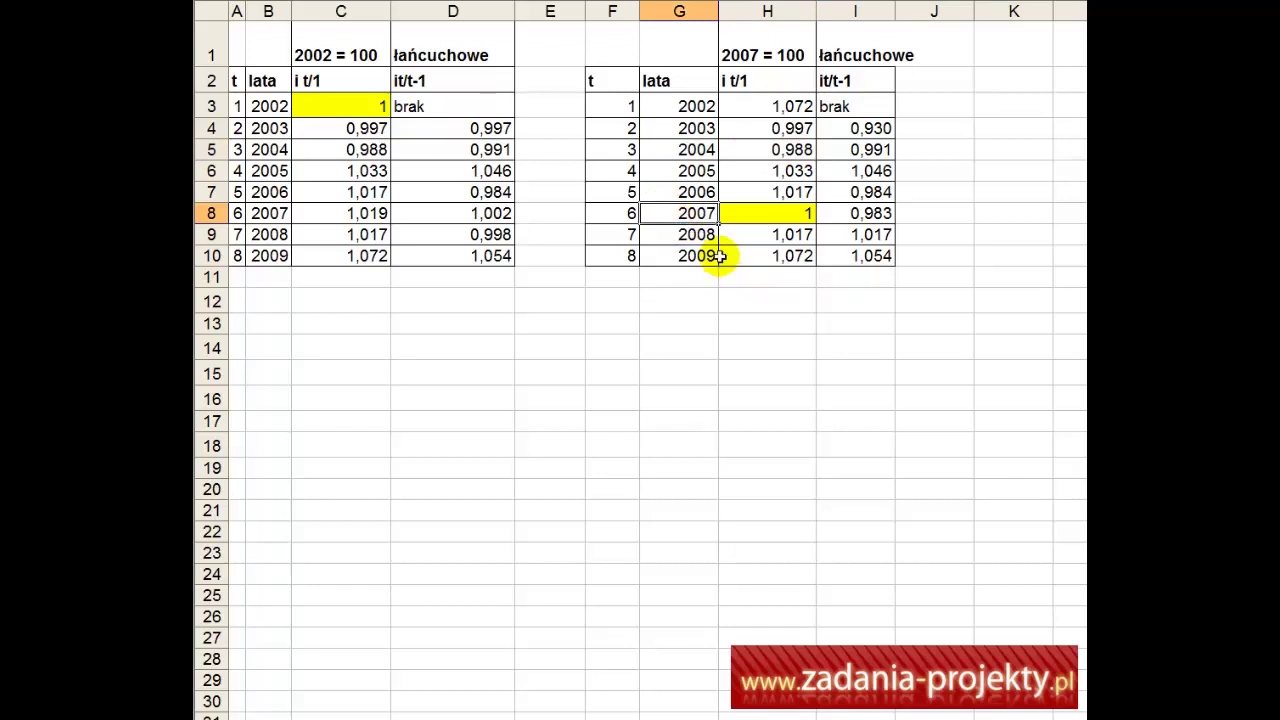
click(749, 152)
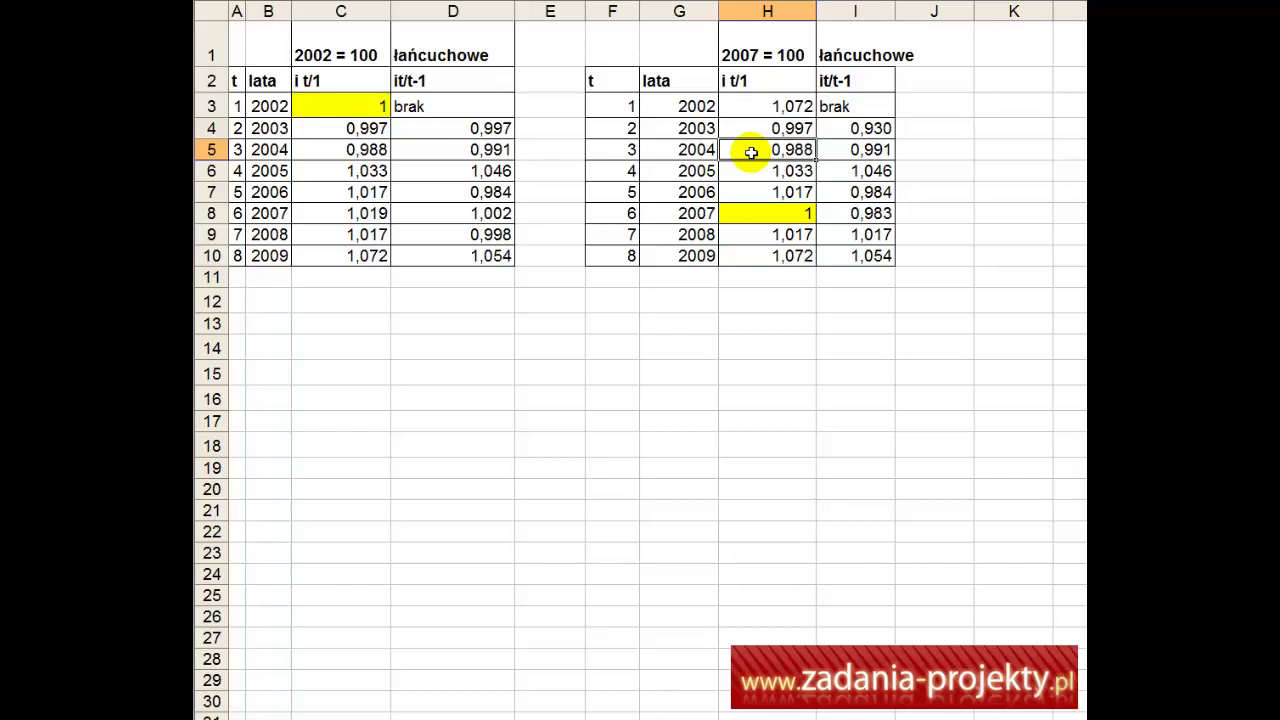
click(685, 213)
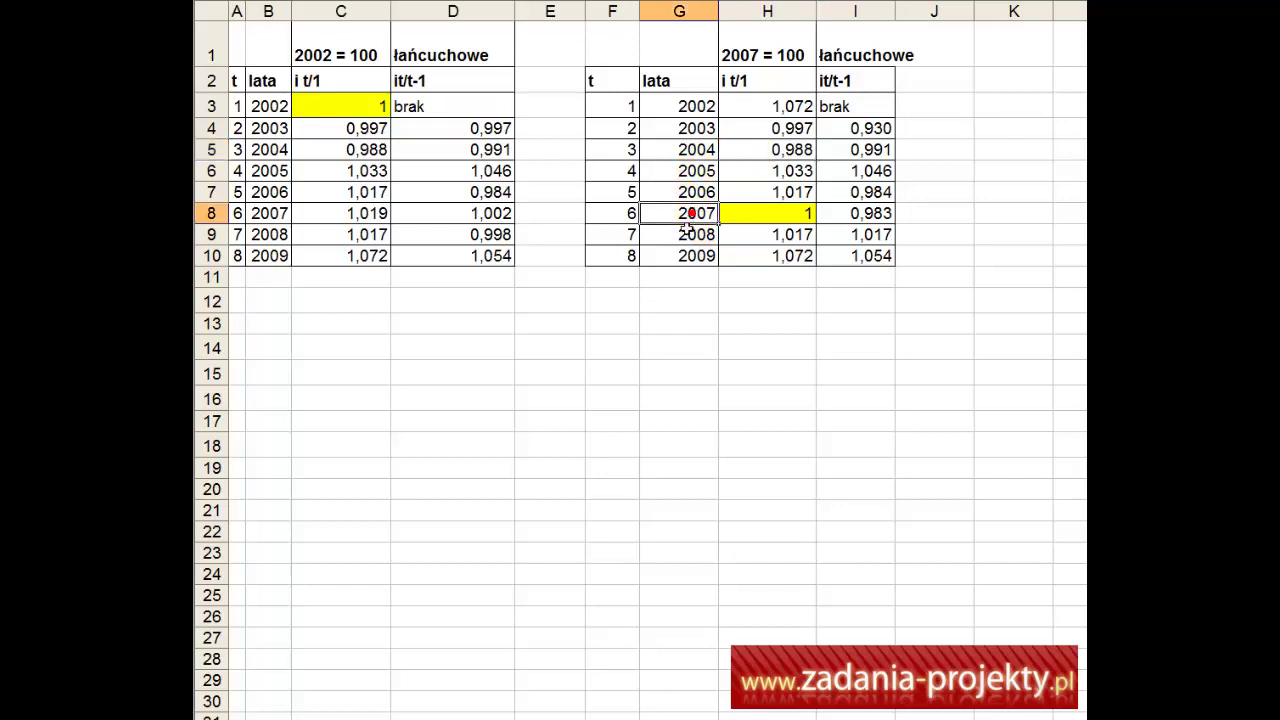
click(699, 150)
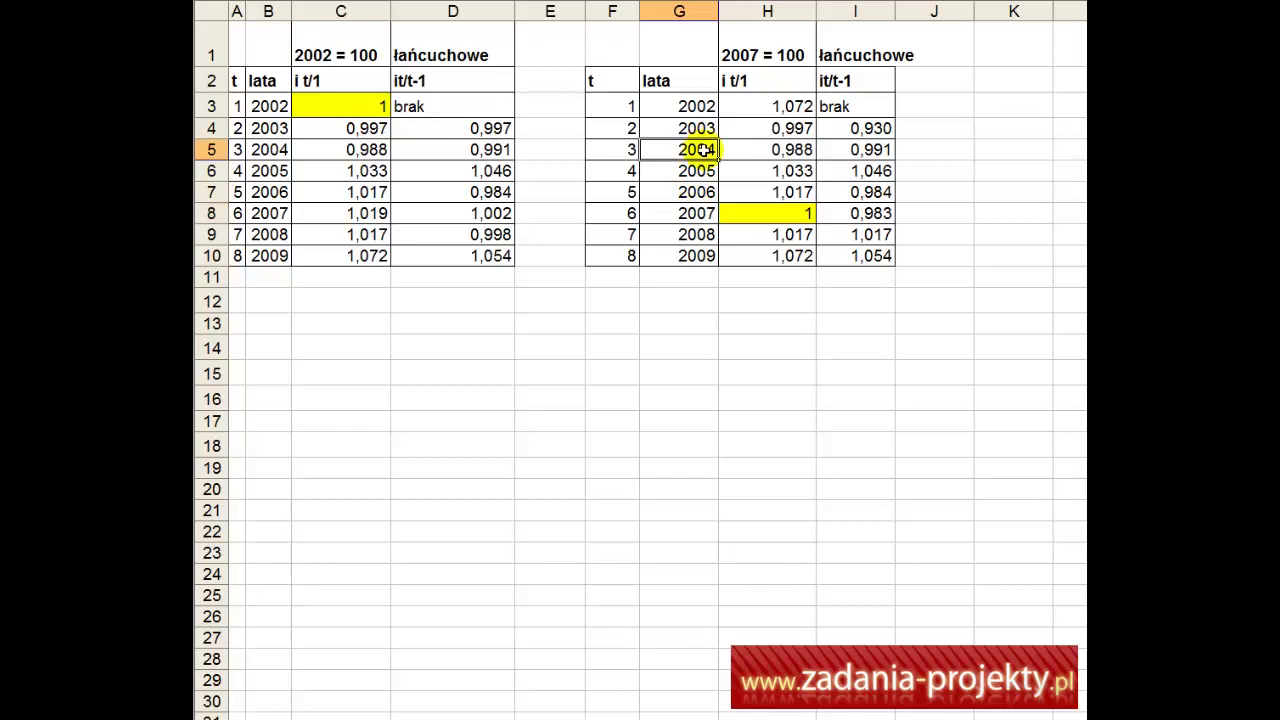
click(695, 213)
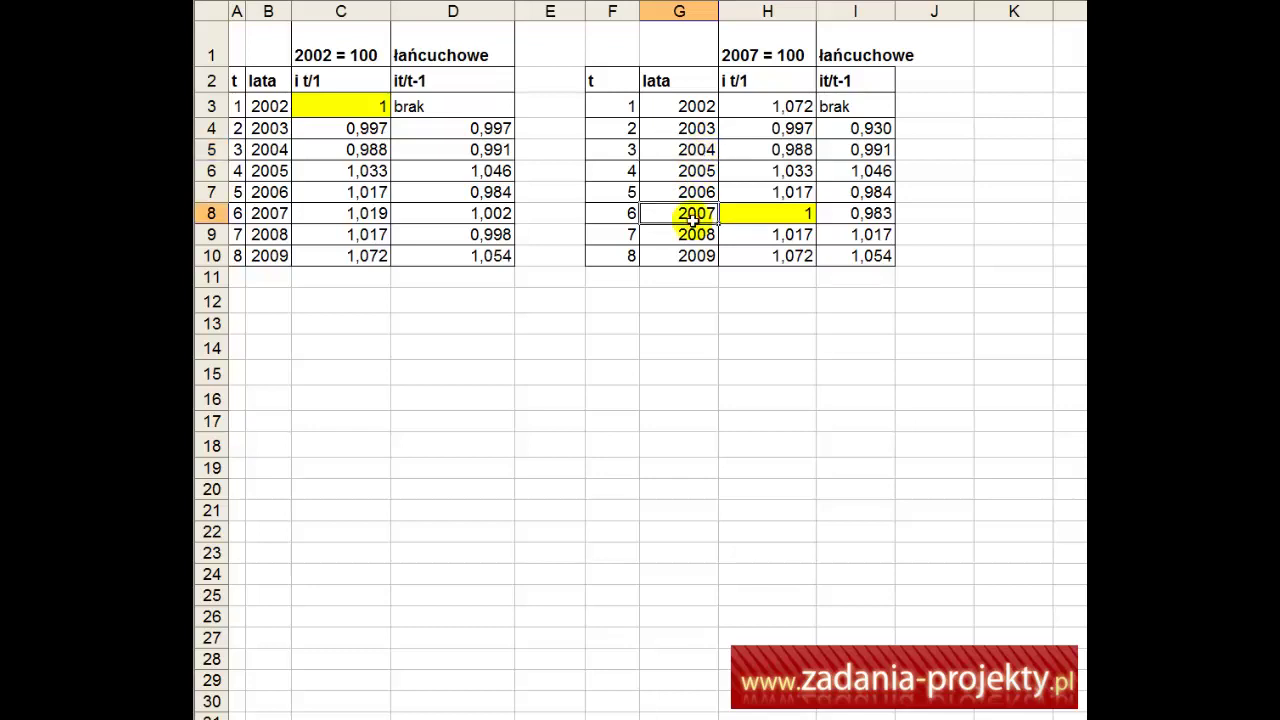
click(764, 149)
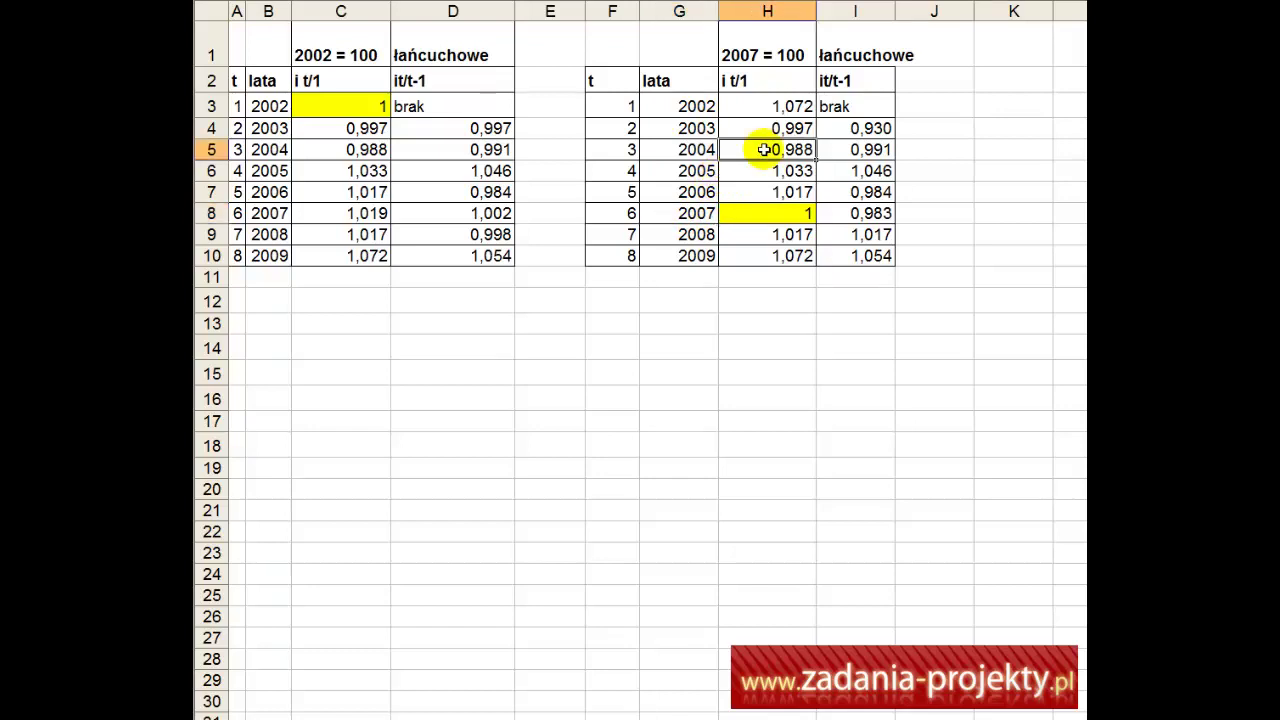
click(697, 150)
click(697, 214)
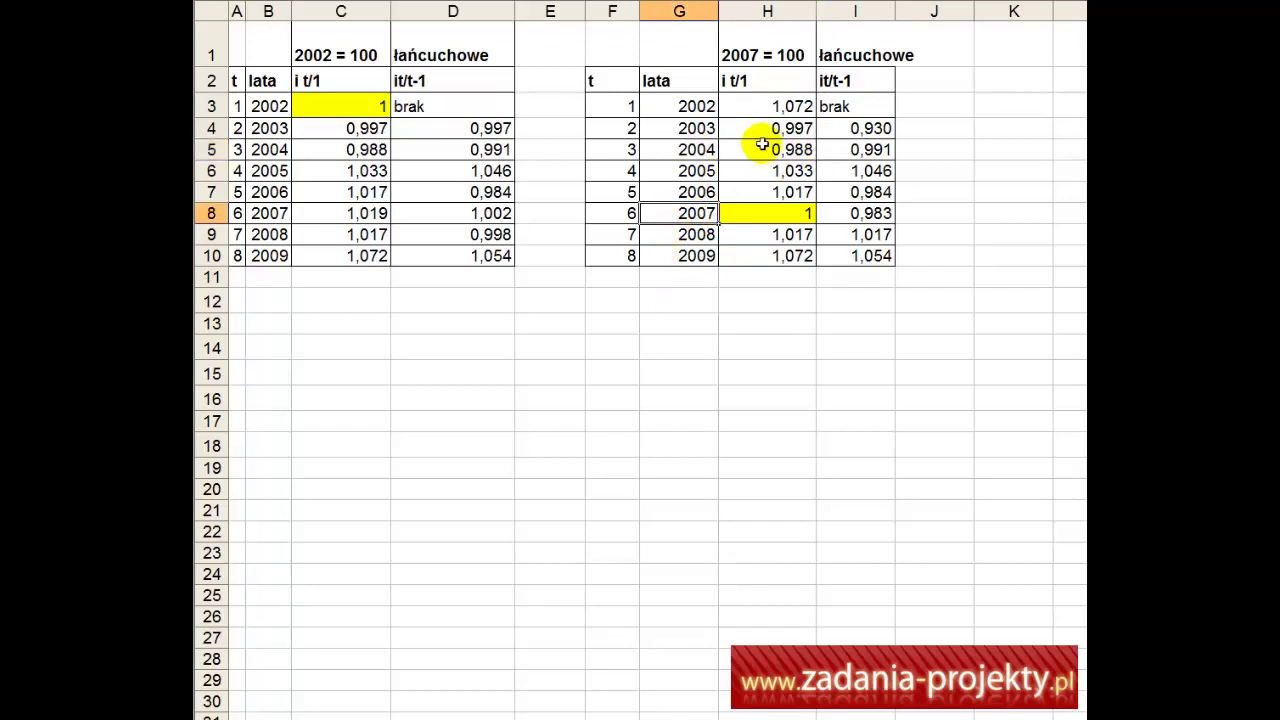
Examine the 2003, 2006 and 2008 indices in H4, H7 and H9 in relation to the base year 2007.
click(789, 127)
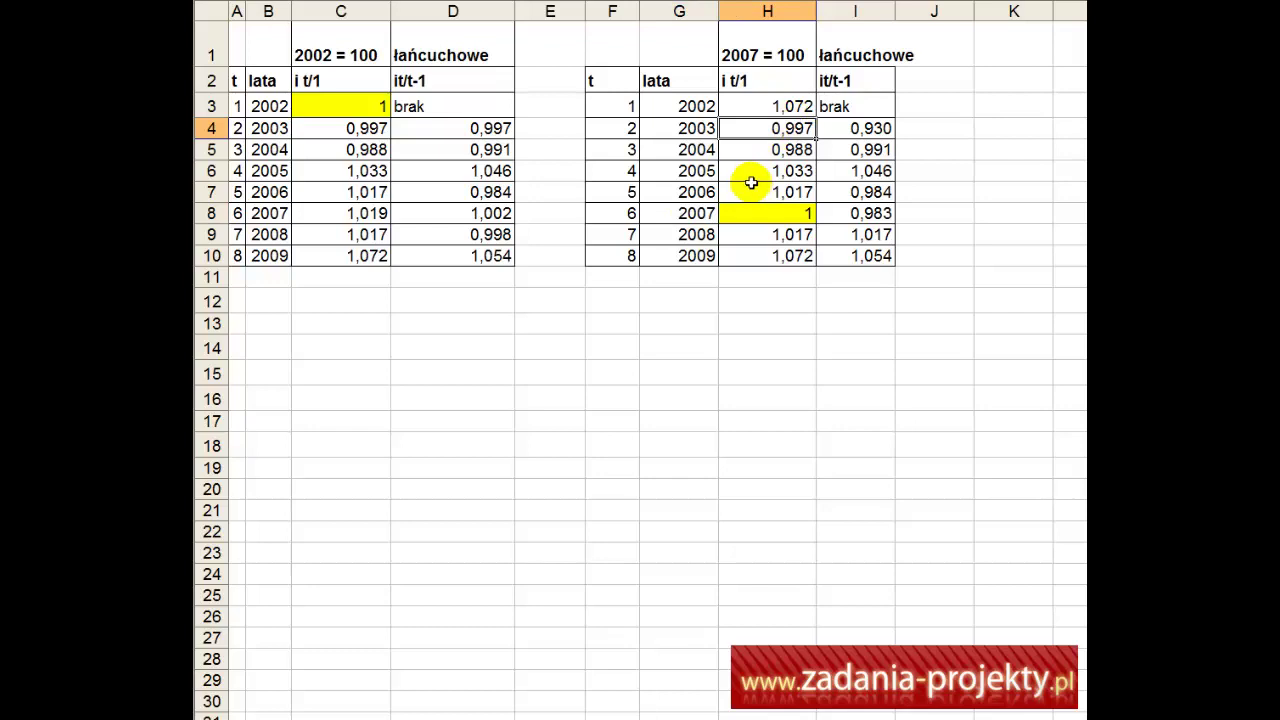
click(679, 130)
click(662, 214)
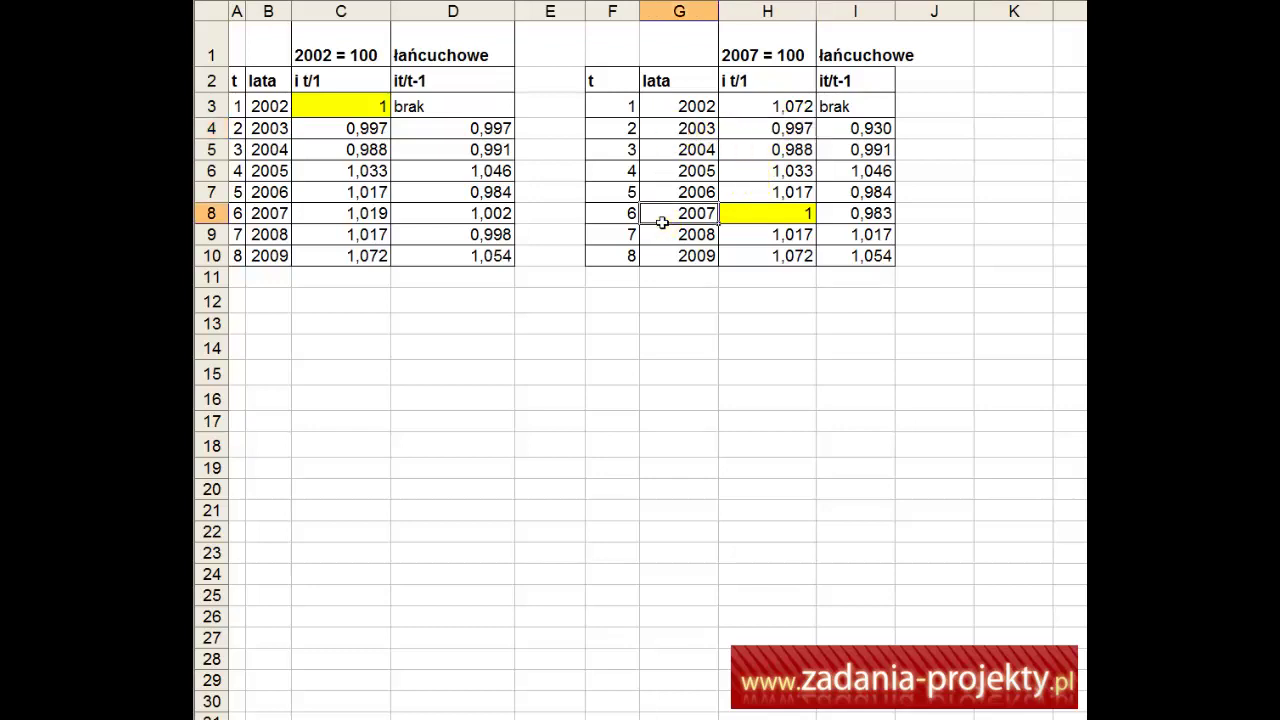
click(793, 192)
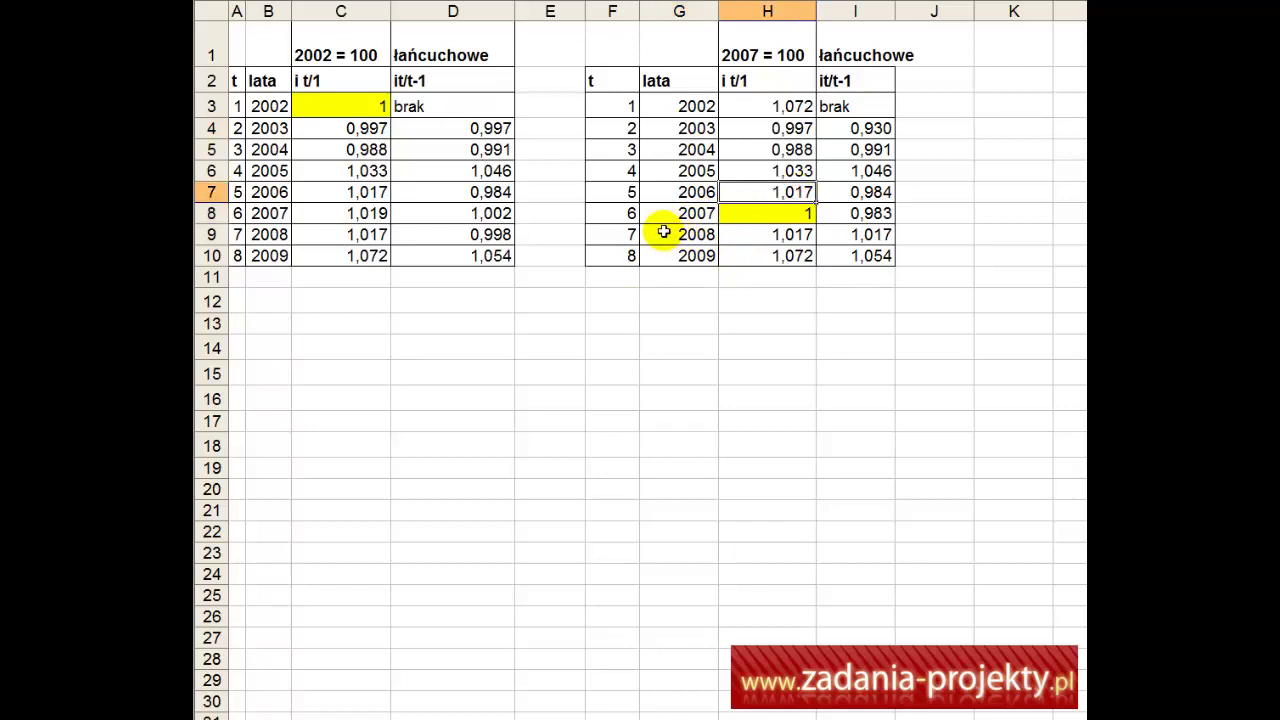
click(690, 213)
click(795, 236)
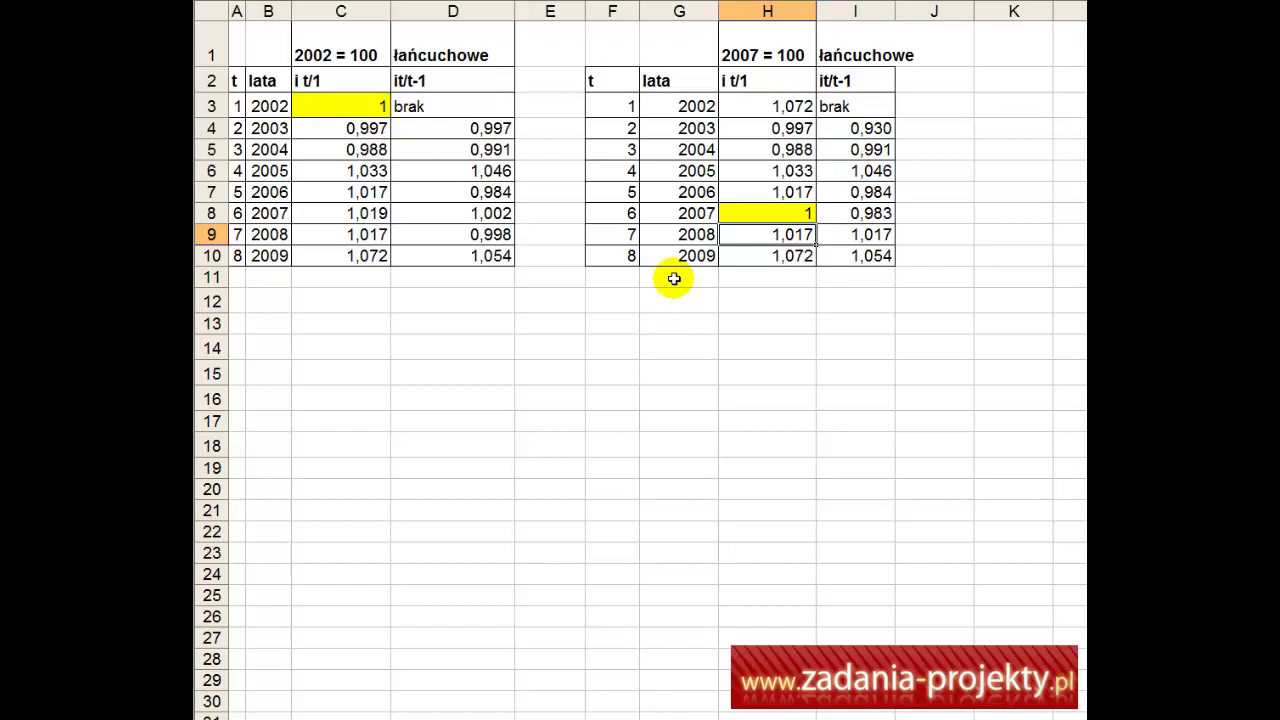
Check the "łańcuchowe" heading in I1 and compare the base cells C3 and H8 of the two tables.
click(866, 51)
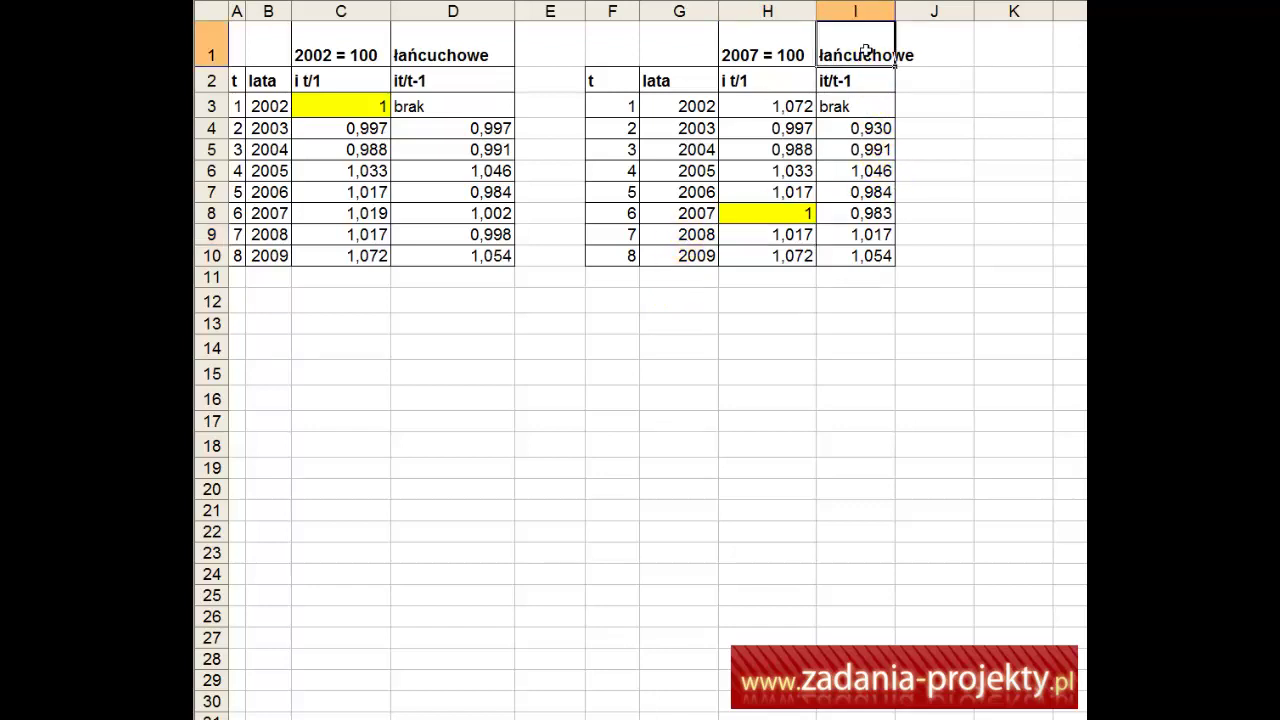
click(790, 210)
click(338, 98)
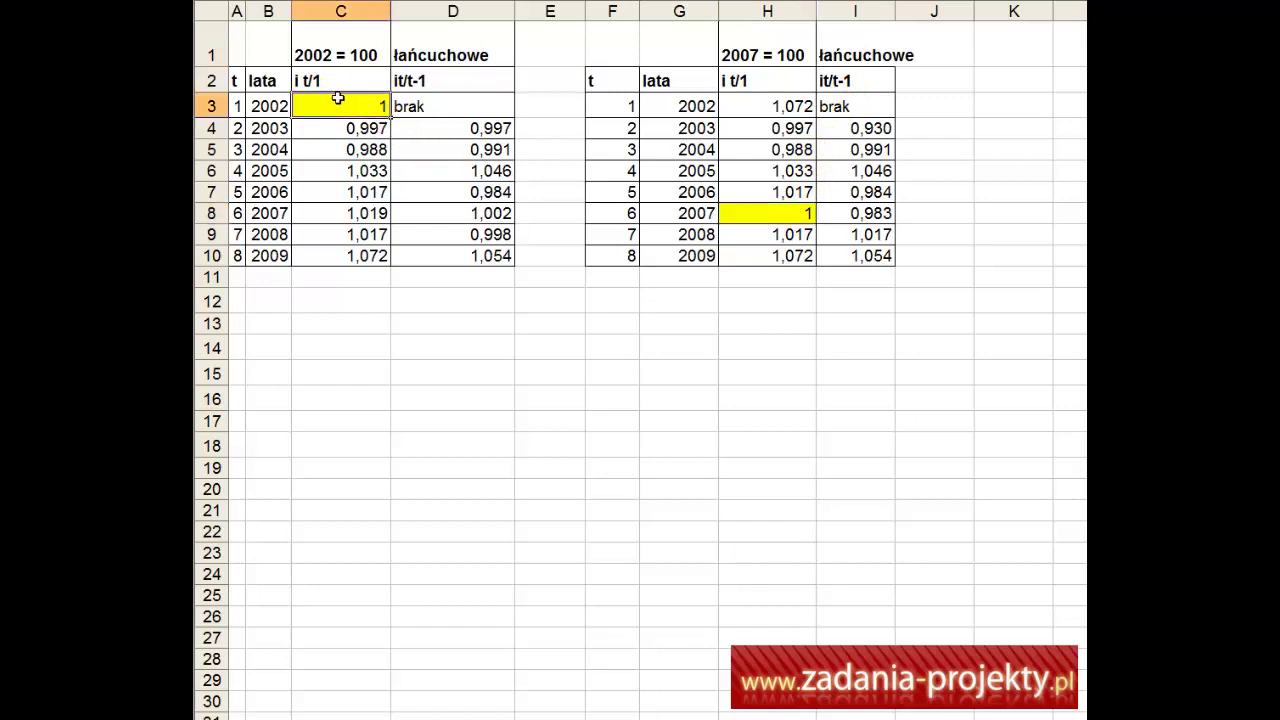
click(766, 213)
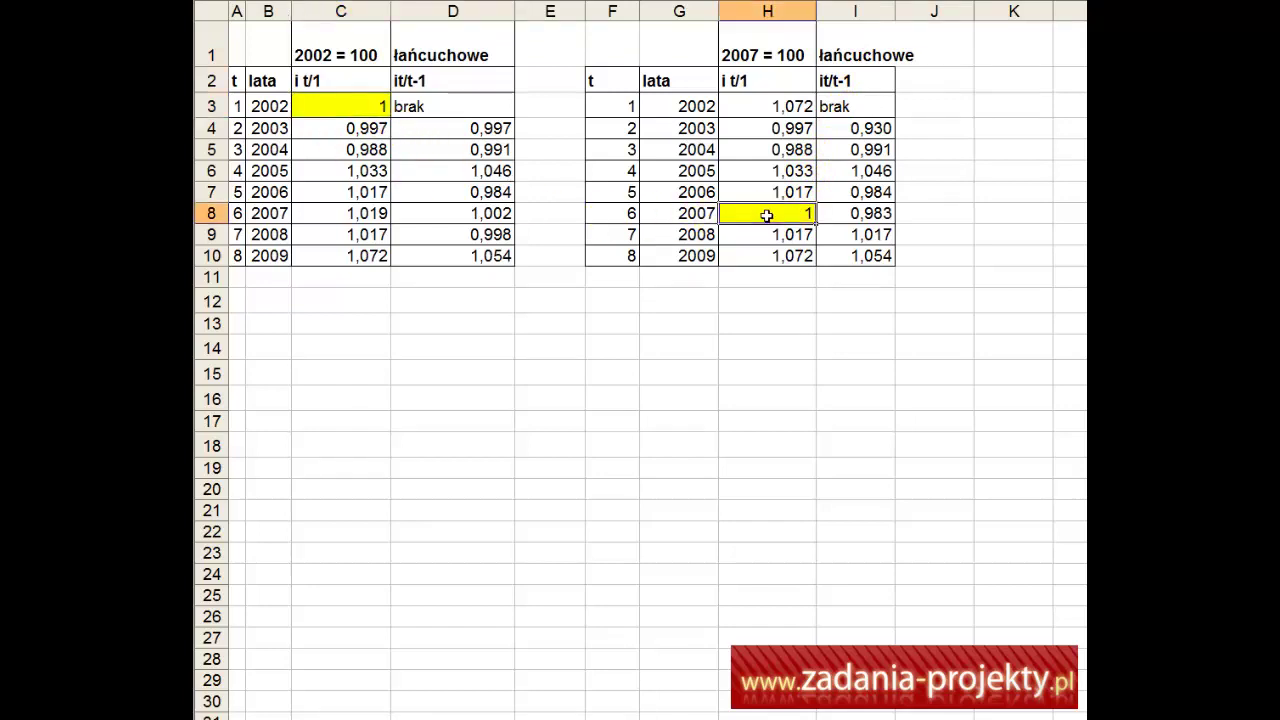
Inspect which cells the chain index formulas in I8, I4 and I6 divide.
double_click(856, 213)
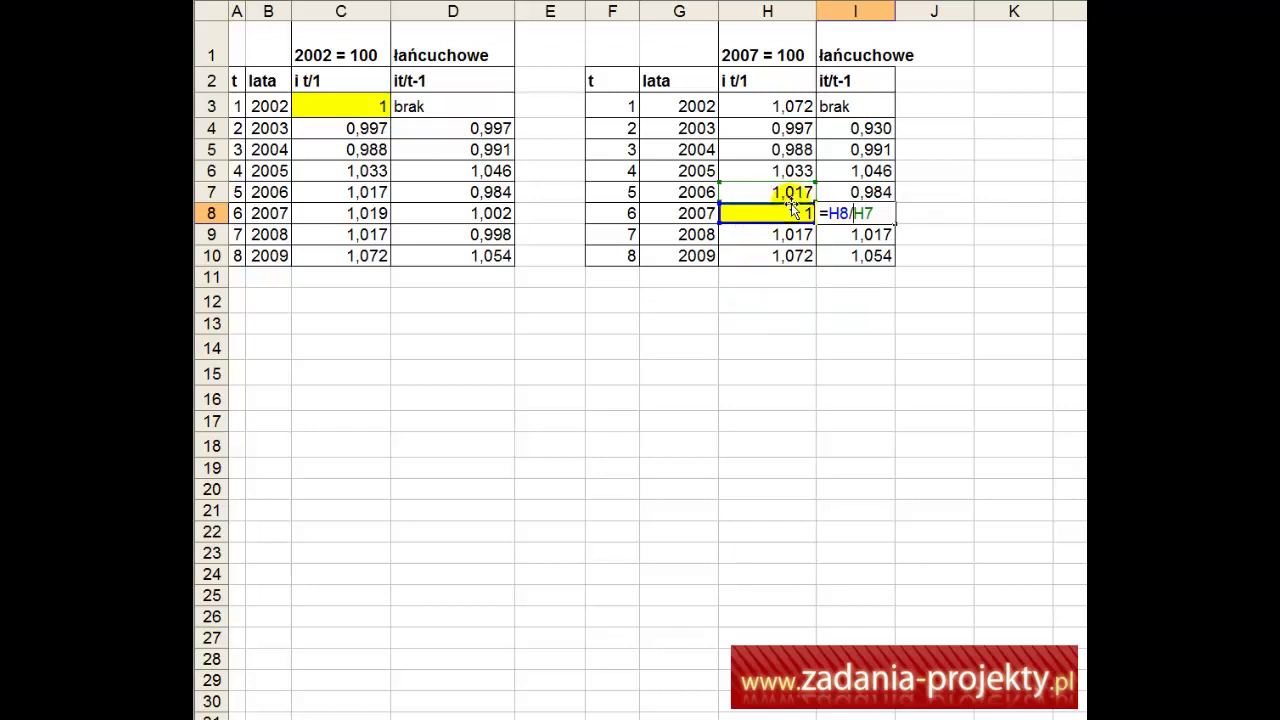
key(Return)
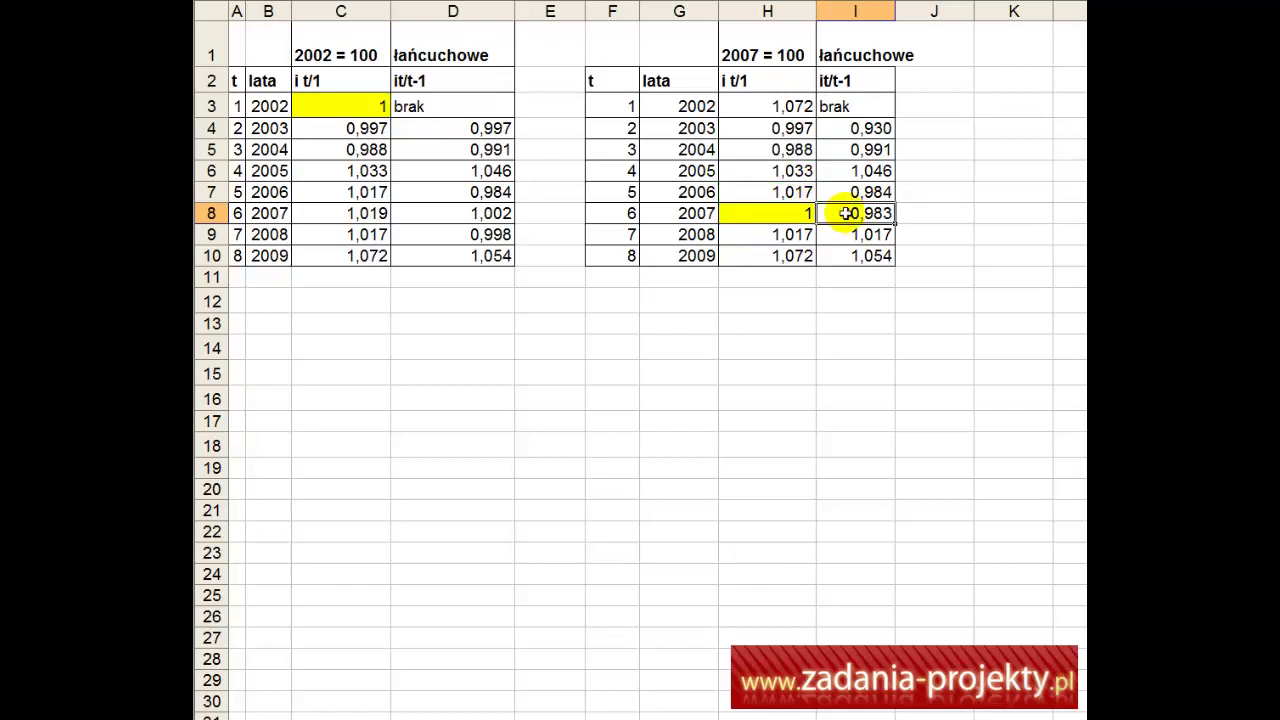
double_click(884, 128)
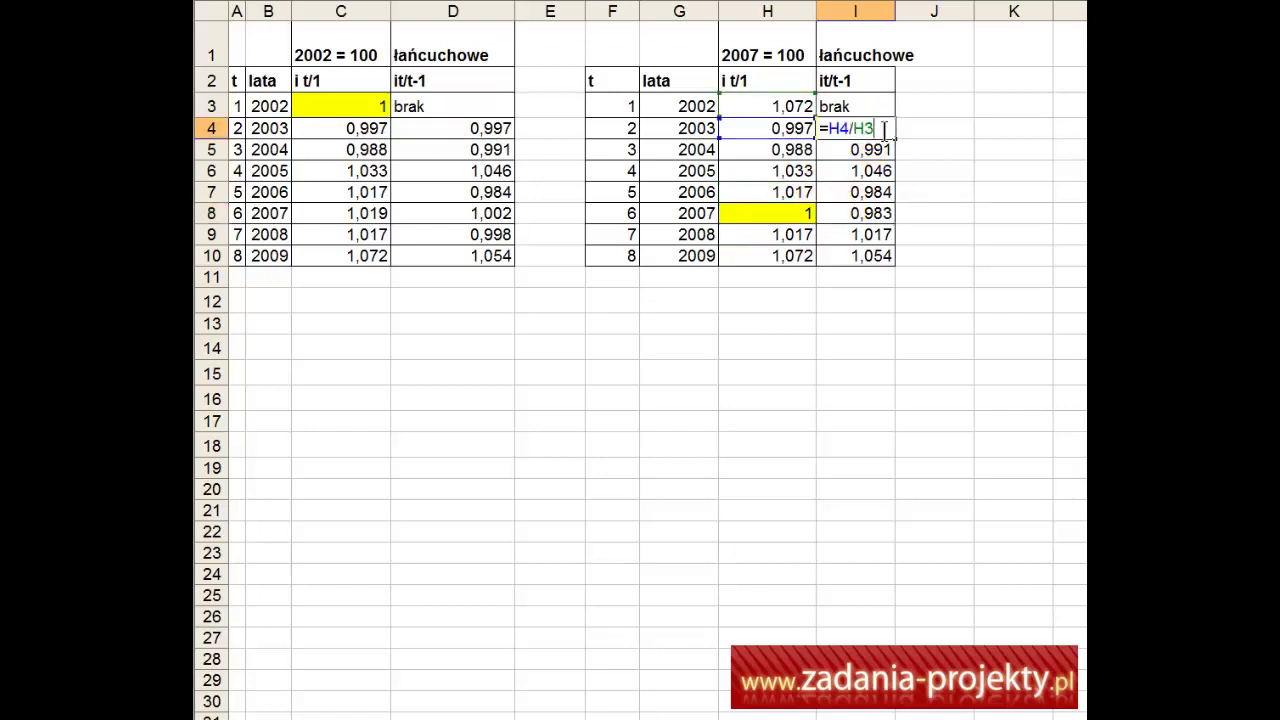
key(Return)
click(875, 172)
double_click(875, 172)
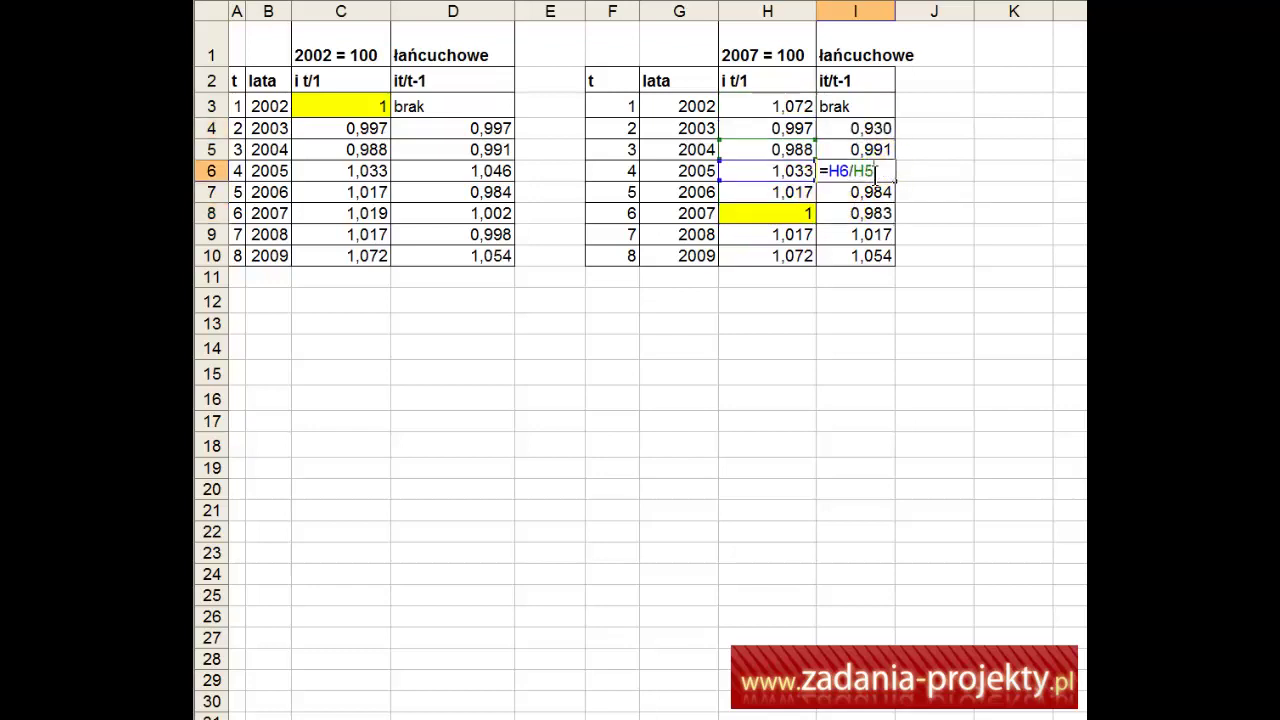
Fill the chain index formula =H4/H3 from I4 down to I10.
click(876, 128)
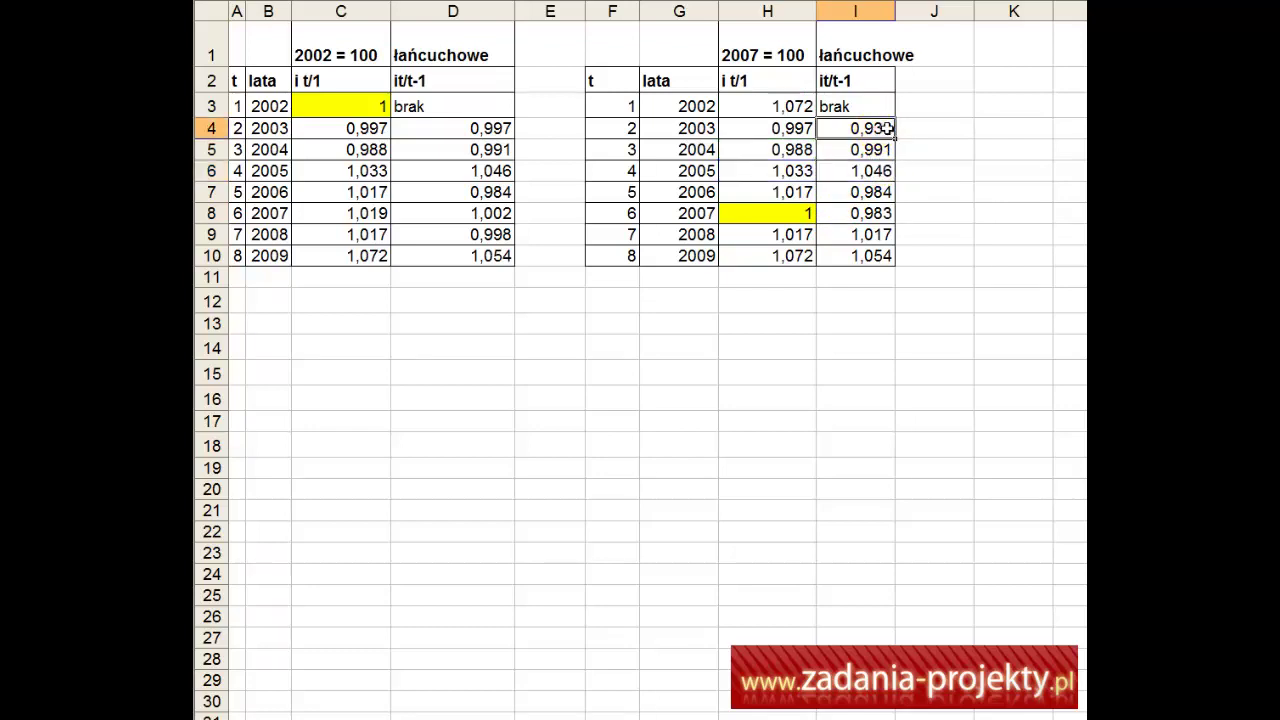
double_click(887, 128)
key(Escape)
drag(895, 138, 896, 265)
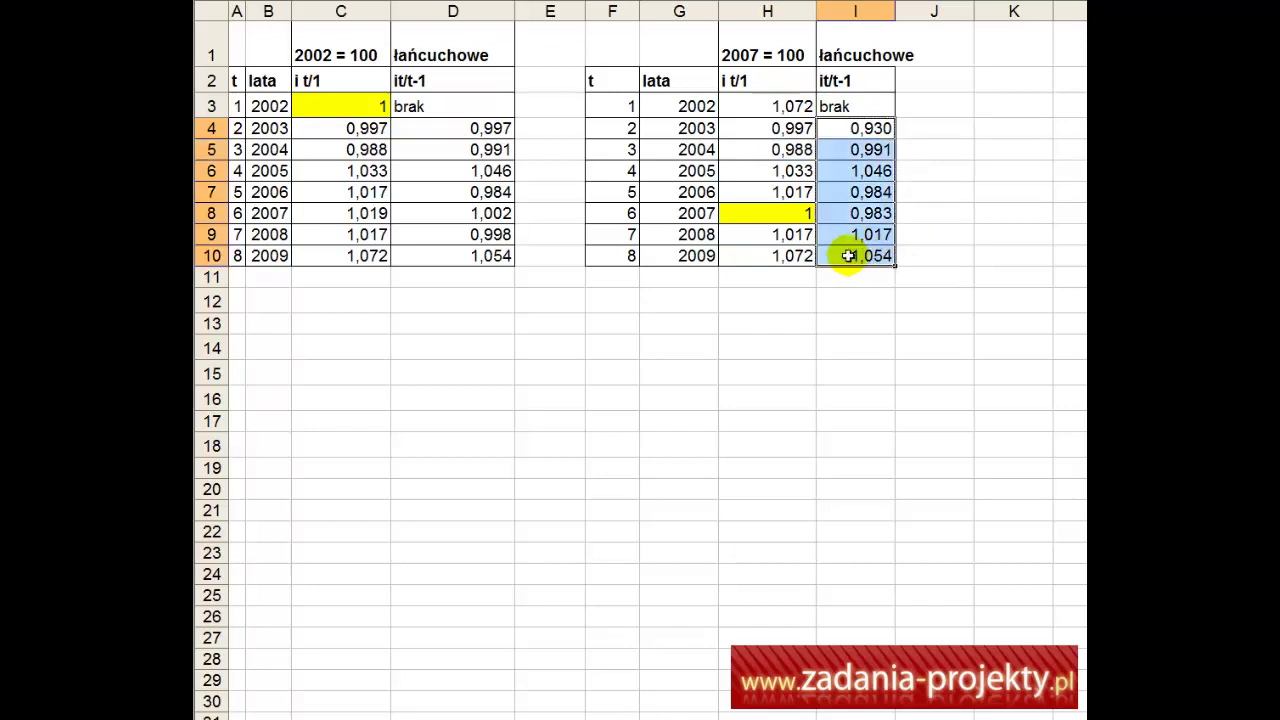